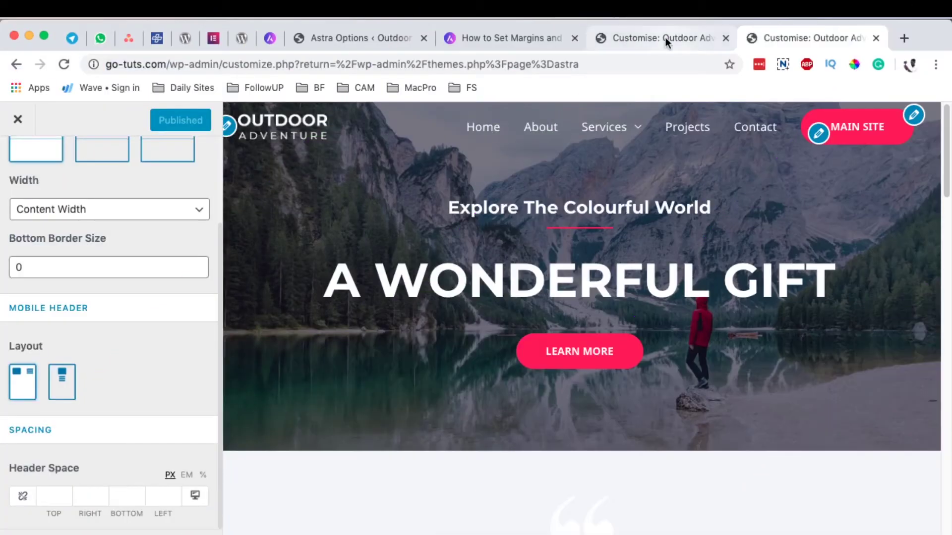
- In the Customise tab, back out to the root panel and open Header > Primary Header
{"action": "left_click", "coordinate": [652, 37]}
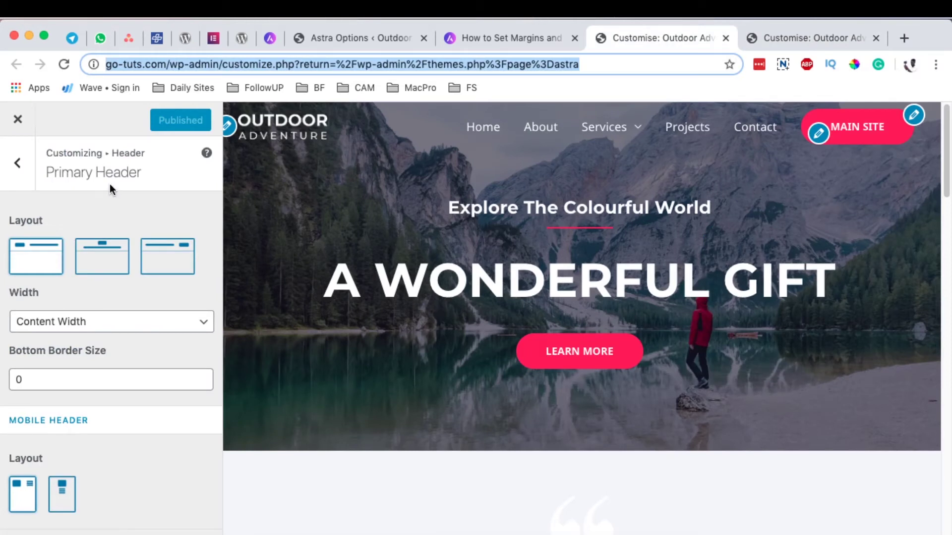
{"action": "left_click", "coordinate": [22, 172]}
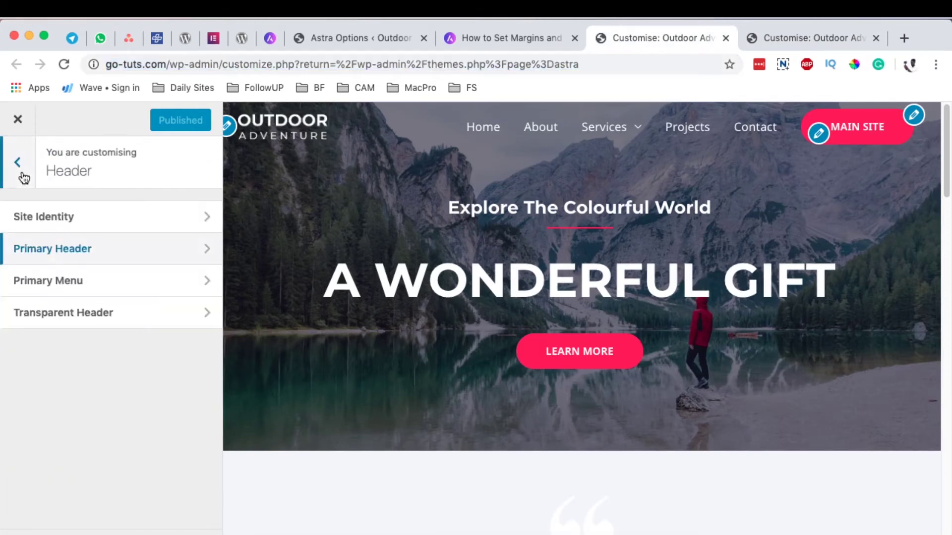
{"action": "left_click", "coordinate": [22, 172]}
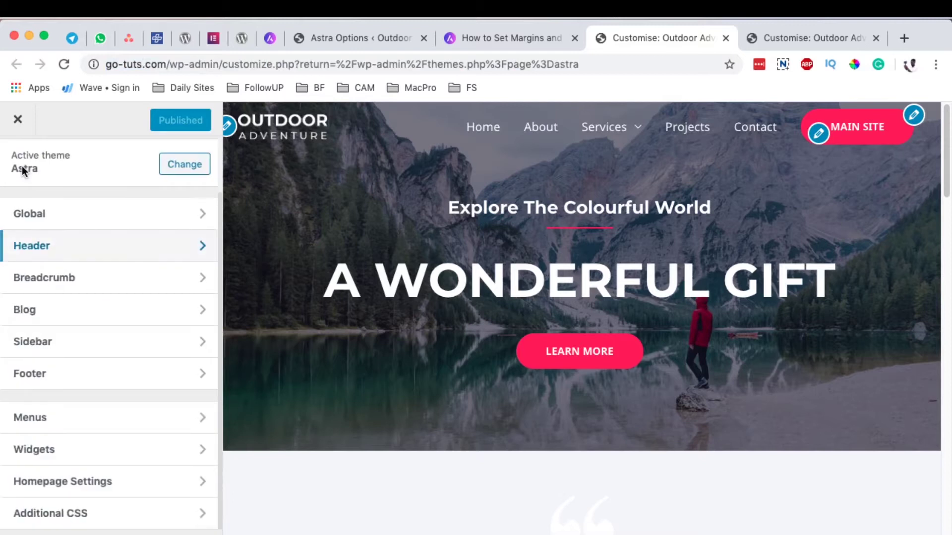
{"action": "left_click", "coordinate": [49, 256]}
{"action": "left_click", "coordinate": [48, 251]}
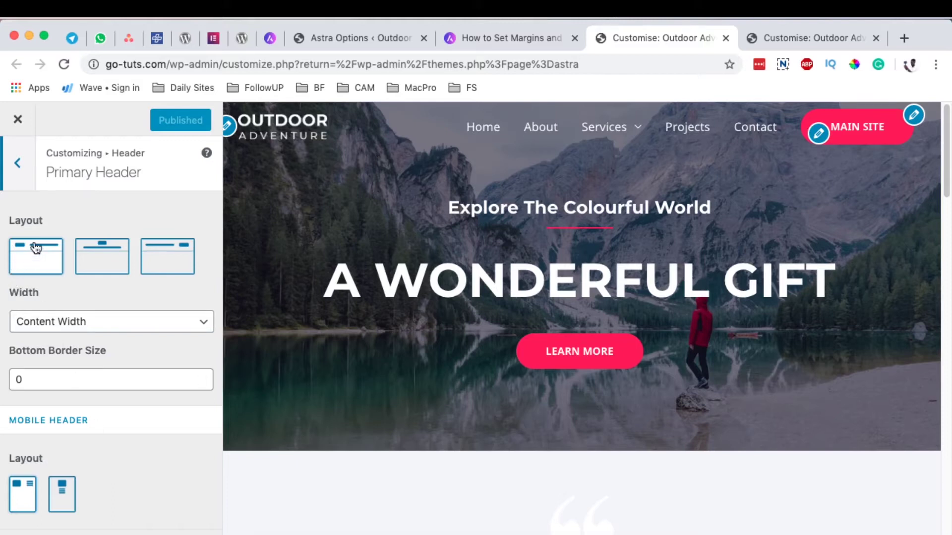
- Try 100 as the desktop Header Space top value, then reset it to 0
{"action": "left_click", "coordinate": [795, 38]}
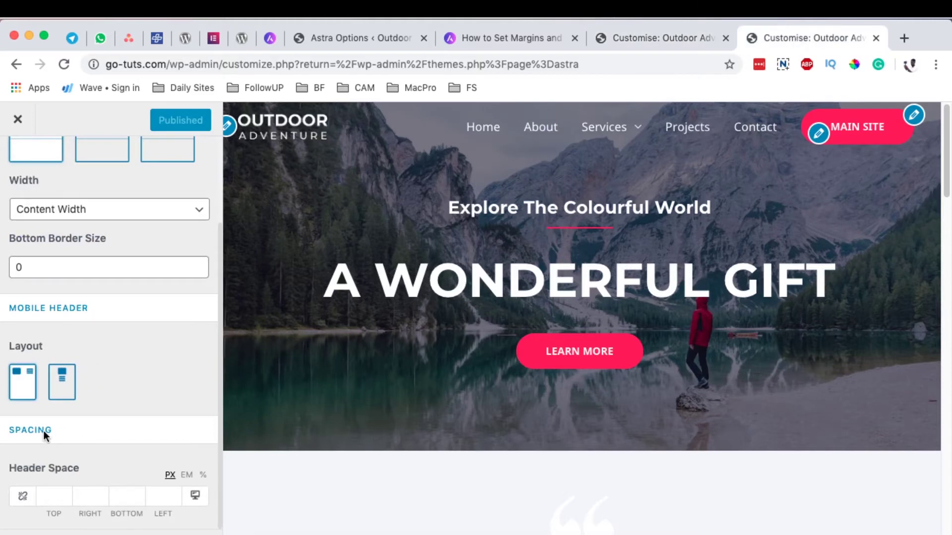
{"action": "left_click", "coordinate": [50, 497]}
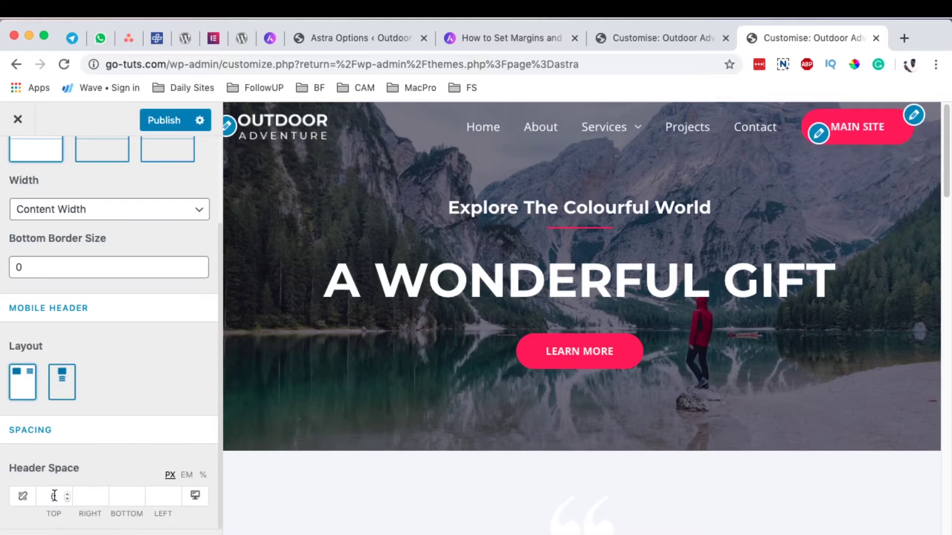
{"action": "type", "text": "100"}
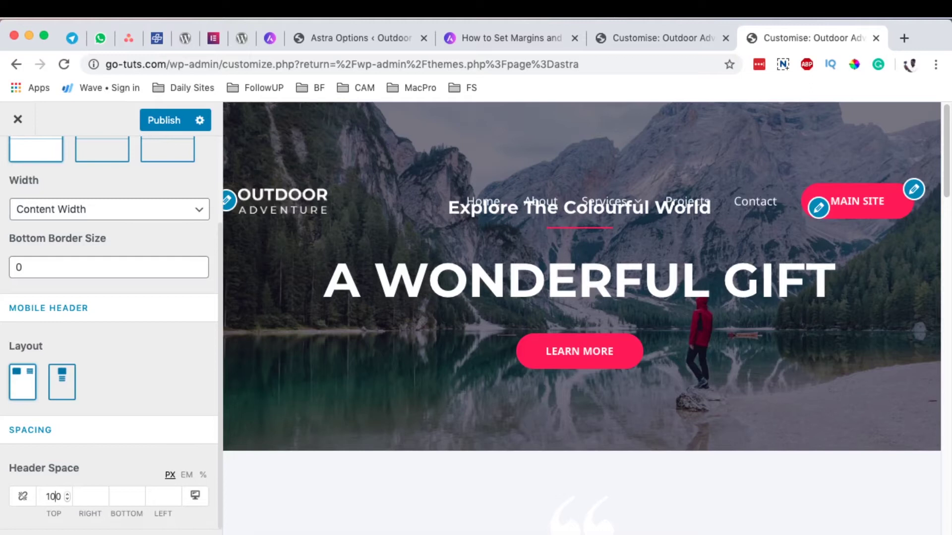
{"action": "key", "text": "BackSpace"}
{"action": "key", "text": "BackSpace"}
{"action": "key", "text": "BackSpace"}
{"action": "type", "text": "0"}
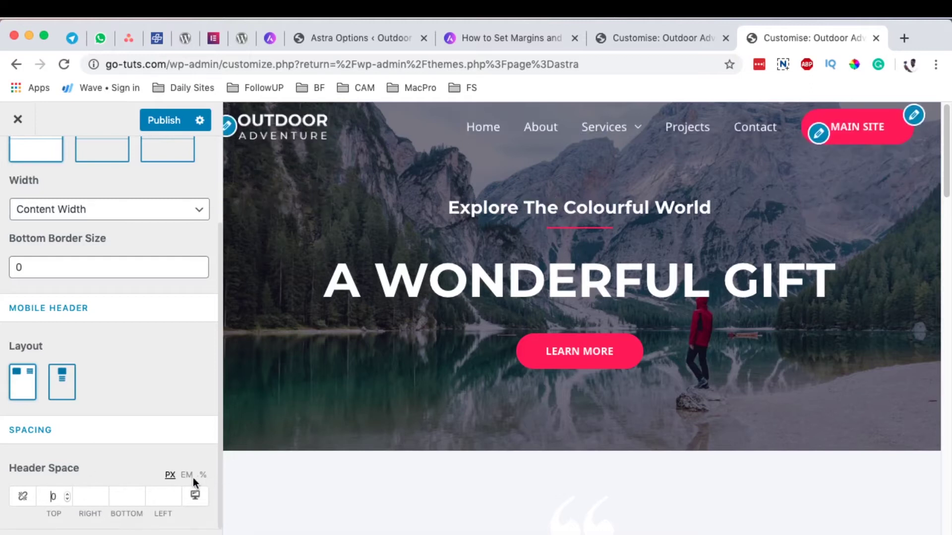
- In mobile preview, set the header bottom space to 45 em, leaving top empty, then return to desktop
{"action": "left_click", "coordinate": [196, 504]}
{"action": "left_click", "coordinate": [198, 506]}
{"action": "double_click", "coordinate": [55, 496]}
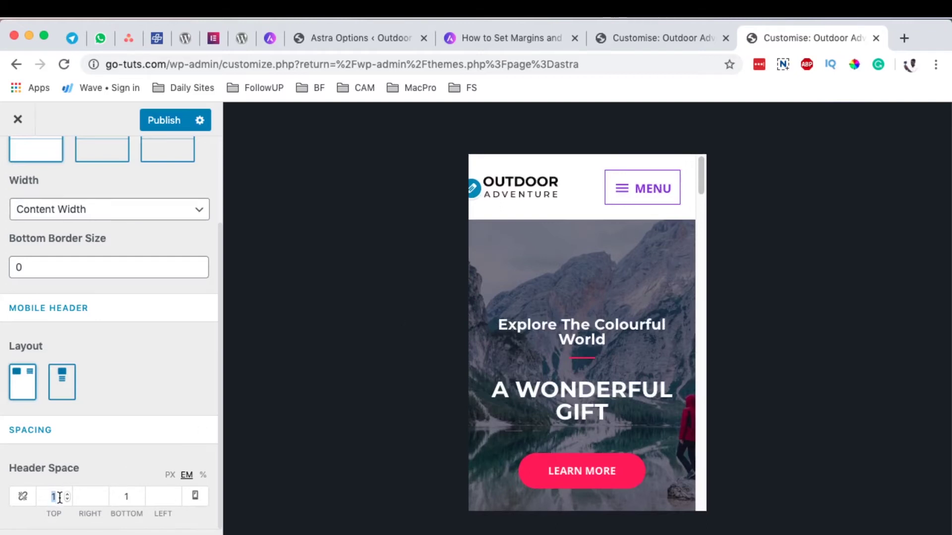
{"action": "type", "text": "5"}
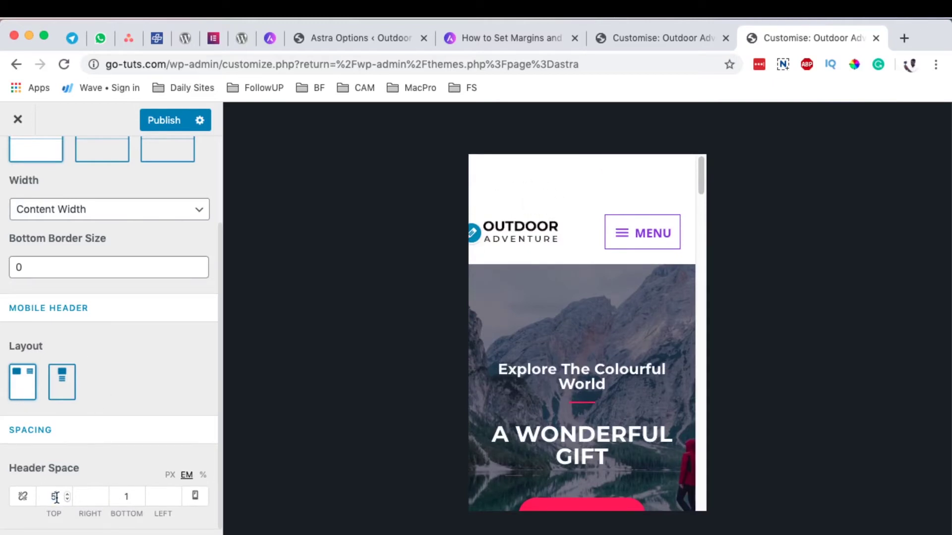
{"action": "key", "text": "BackSpace"}
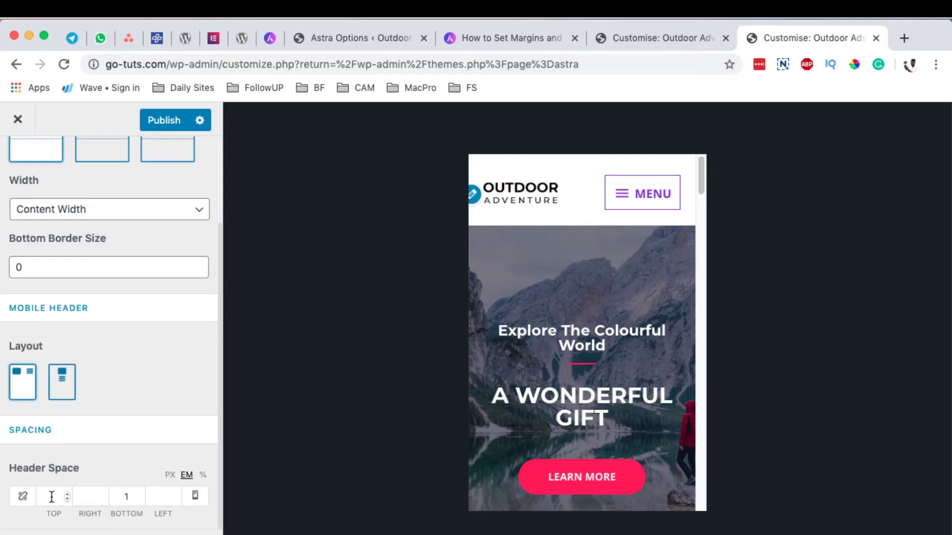
{"action": "double_click", "coordinate": [136, 496]}
{"action": "type", "text": "45"}
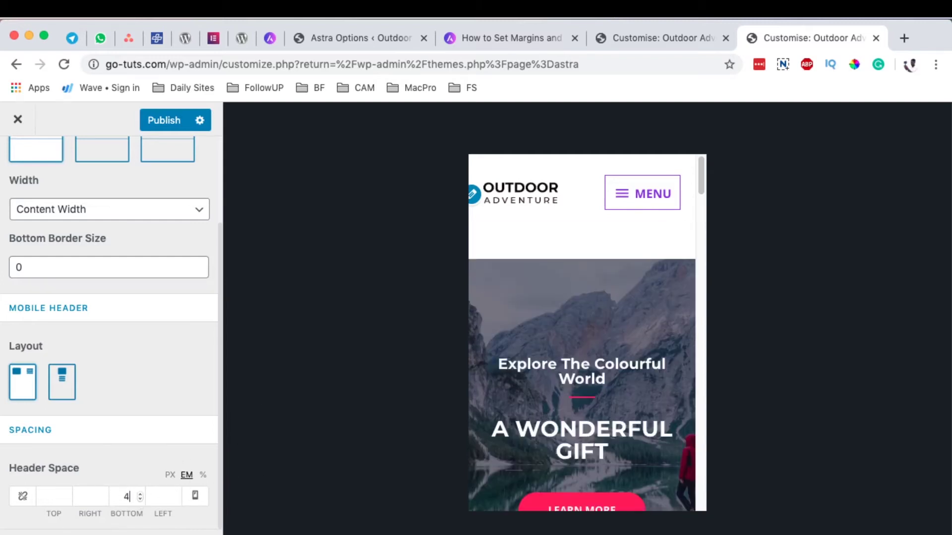
{"action": "left_click", "coordinate": [195, 496]}
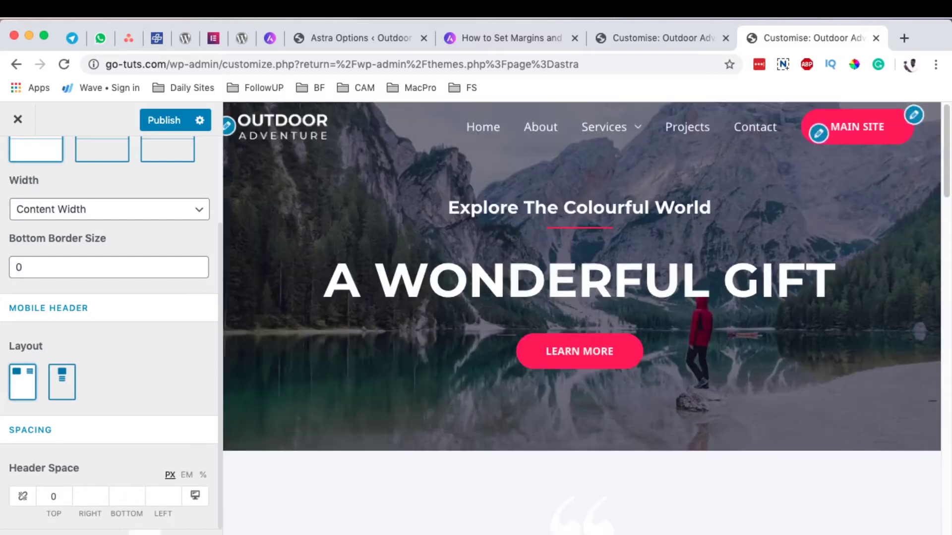
- Deactivate the Spacing module on Astra Options and check the Customizer tabs
{"action": "left_click", "coordinate": [366, 37]}
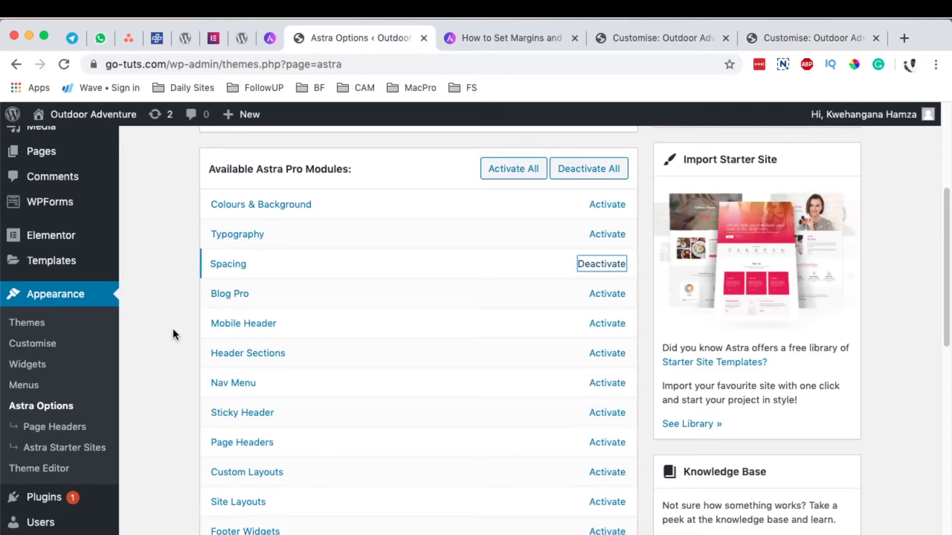
{"action": "left_click", "coordinate": [208, 172]}
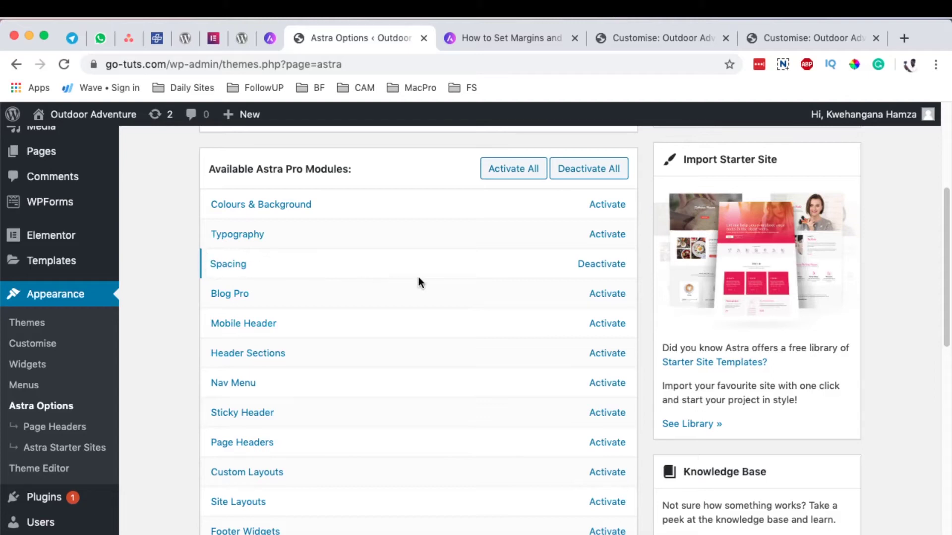
{"action": "left_click", "coordinate": [605, 266]}
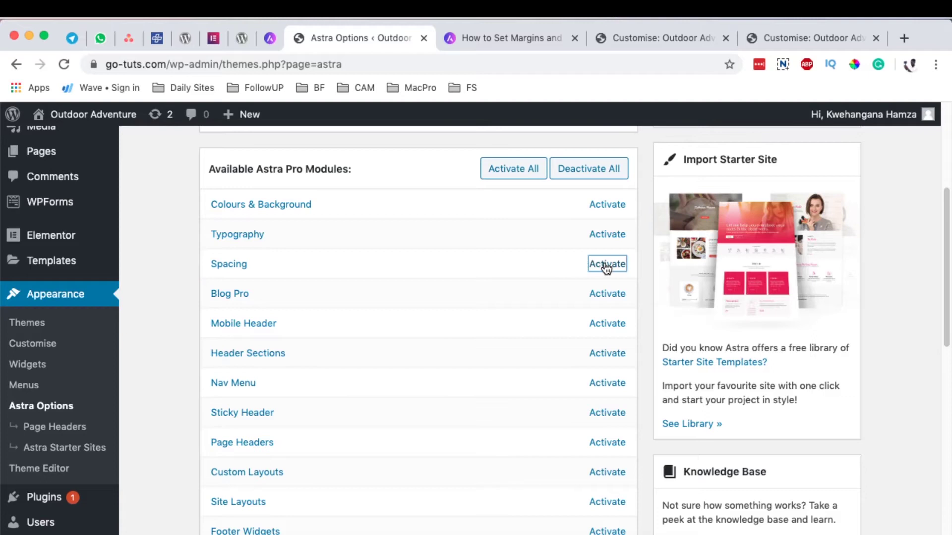
{"action": "left_click", "coordinate": [628, 39]}
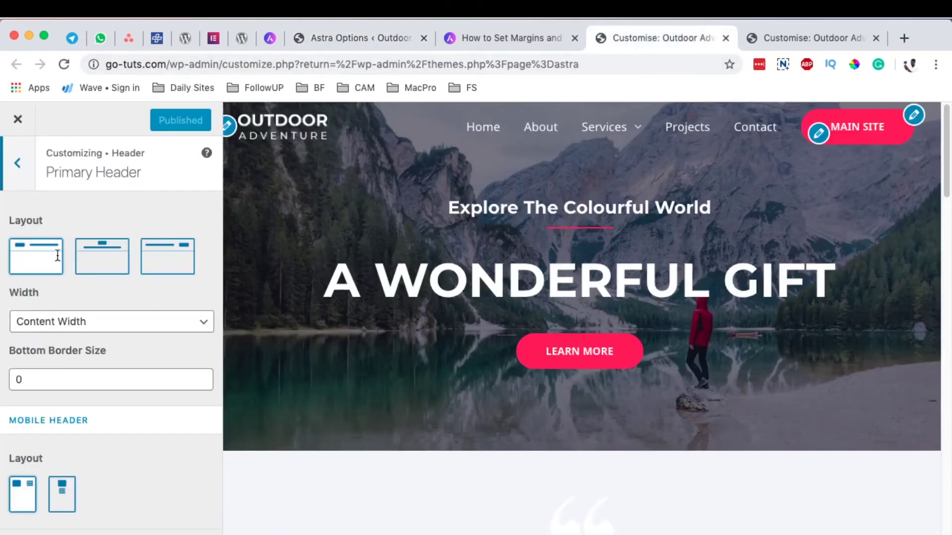
{"action": "left_click", "coordinate": [802, 38]}
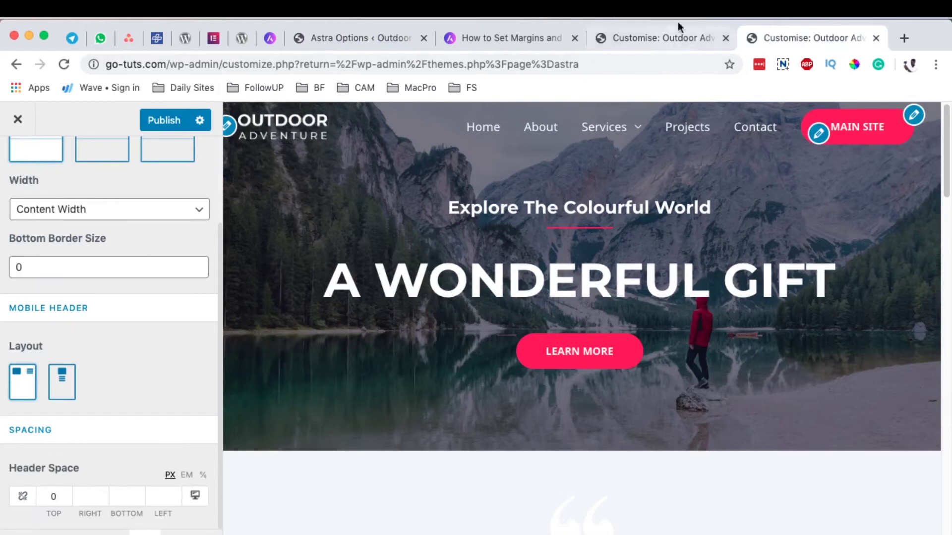
- Reactivate the Spacing module and return to the Customise tab
{"action": "left_click", "coordinate": [368, 38]}
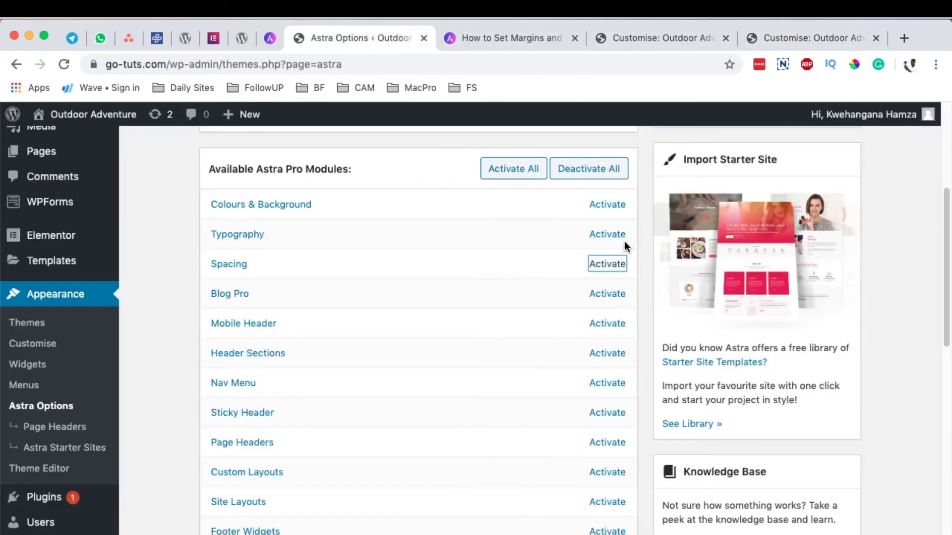
{"action": "left_click", "coordinate": [609, 264]}
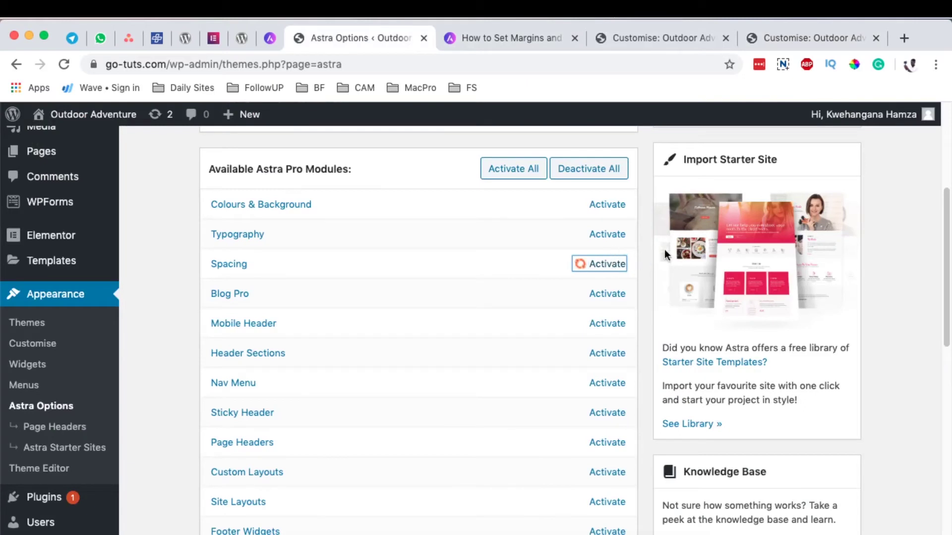
{"action": "left_click", "coordinate": [649, 37]}
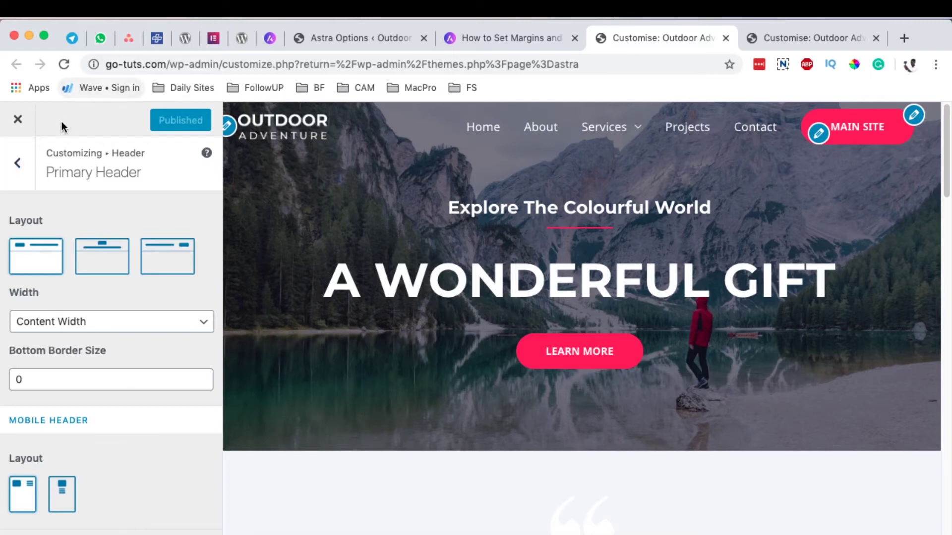
- Reload the Customizer and reopen Header > Primary Header down to its Spacing controls
{"action": "left_click", "coordinate": [63, 64]}
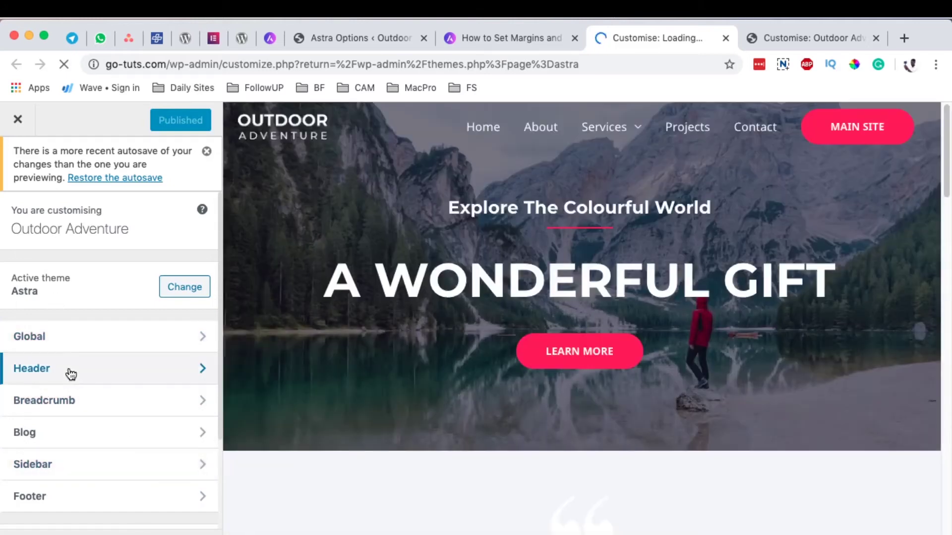
{"action": "left_click", "coordinate": [69, 372]}
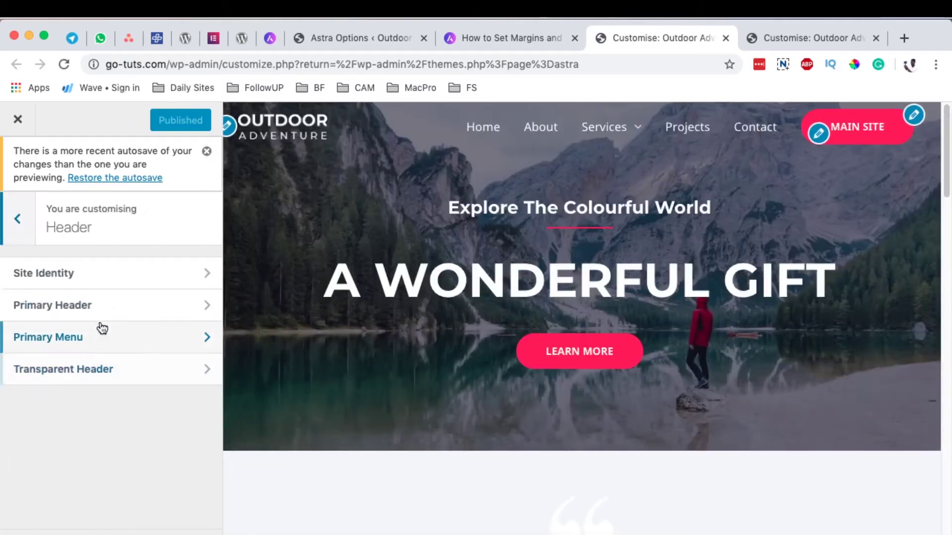
{"action": "left_click", "coordinate": [91, 313]}
{"action": "scroll", "coordinate": [121, 400], "scroll_direction": "down", "scroll_amount": 3}
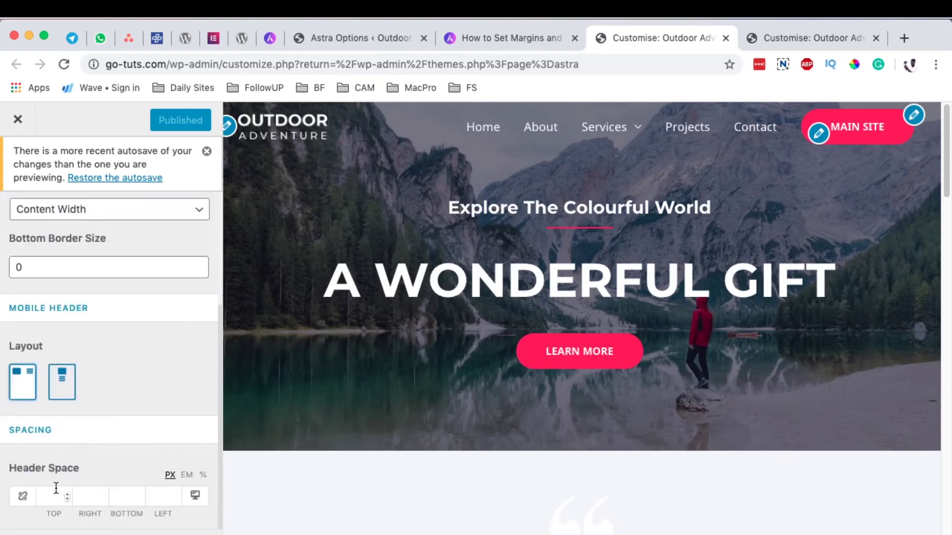
- Close the duplicate Customizer tab and dismiss the autosave notice
{"action": "left_click", "coordinate": [876, 38]}
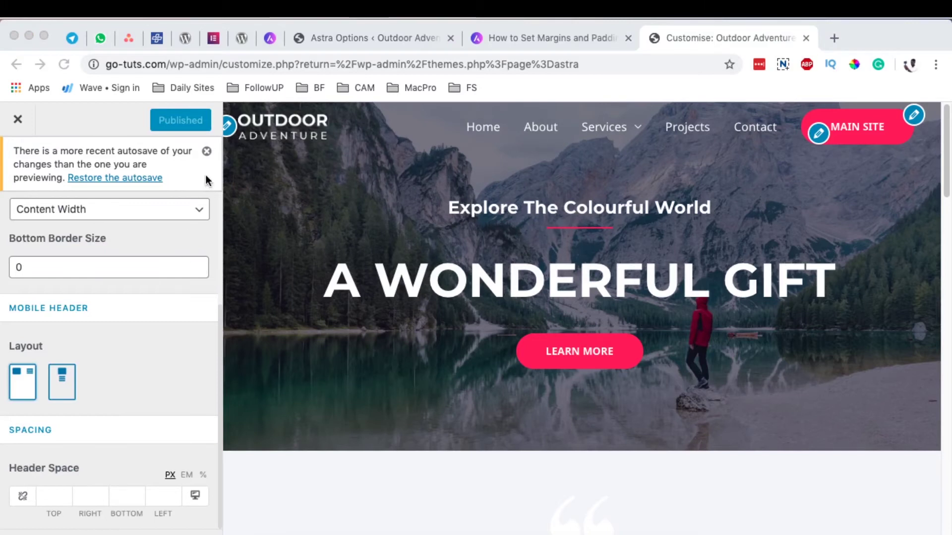
{"action": "left_click", "coordinate": [207, 154]}
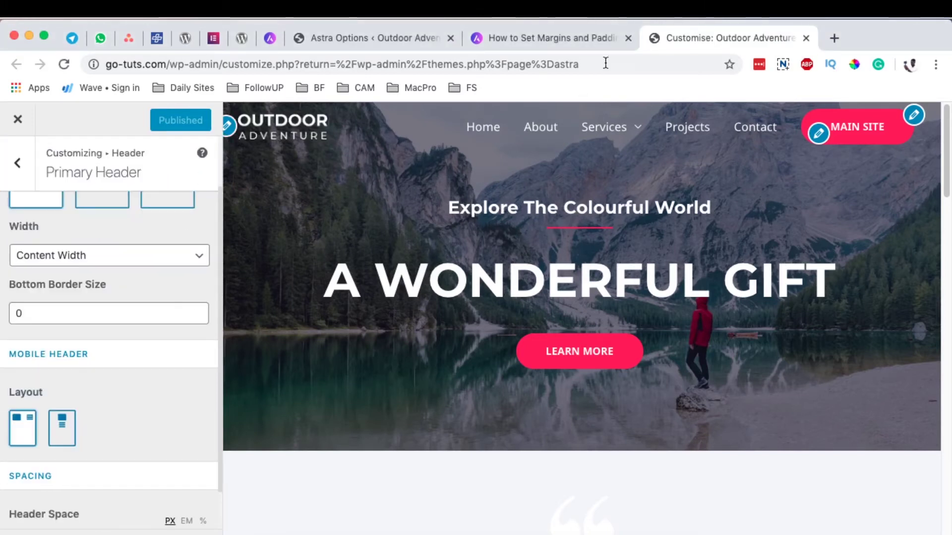
{"action": "left_click", "coordinate": [555, 38]}
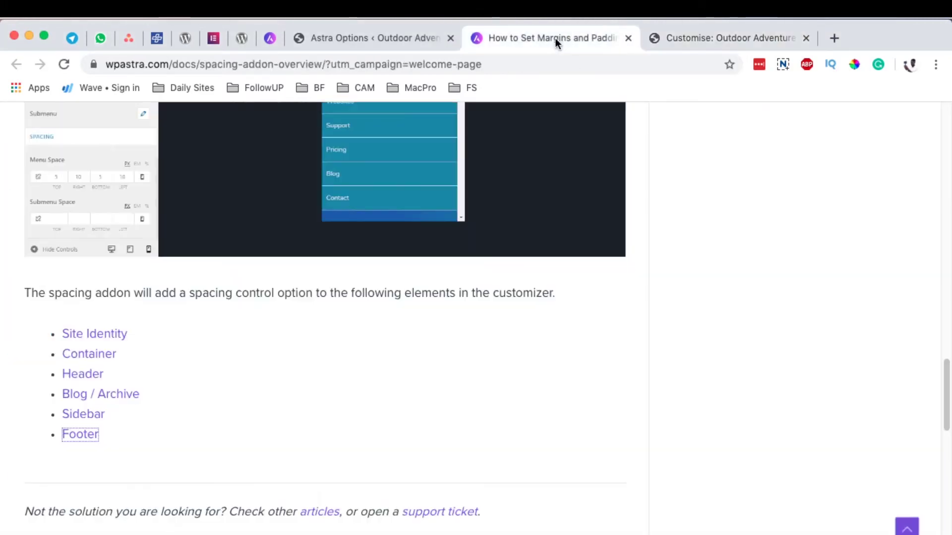
{"action": "key", "text": "ctrl+Tab"}
- Open Primary Menu spacing and preview at mobile size with the menu and Services submenu expanded
{"action": "left_click", "coordinate": [23, 170]}
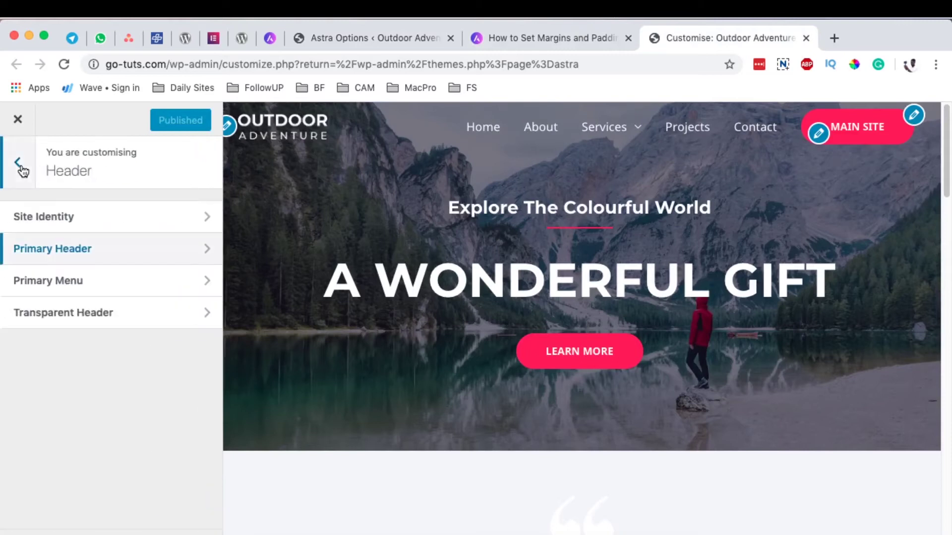
{"action": "left_click", "coordinate": [40, 281]}
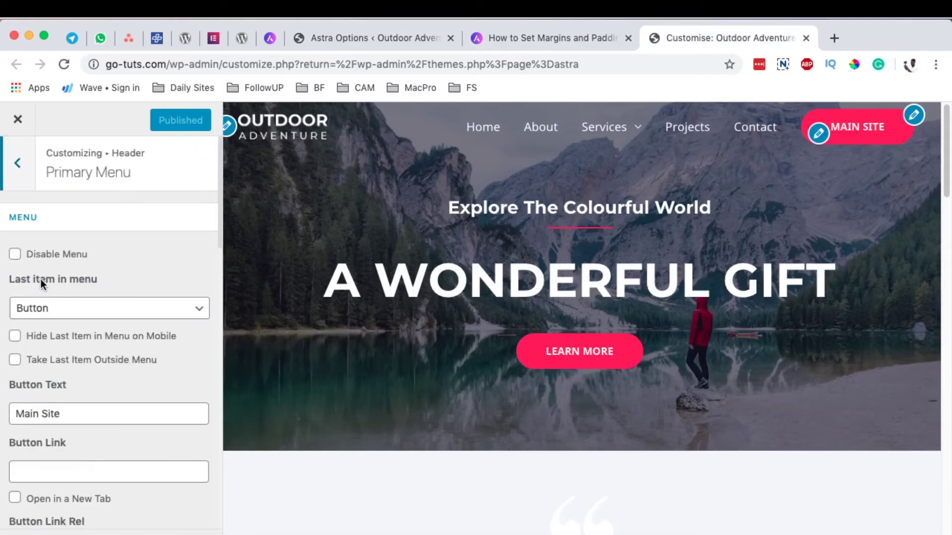
{"action": "scroll", "coordinate": [198, 300], "scroll_direction": "down", "scroll_amount": 10}
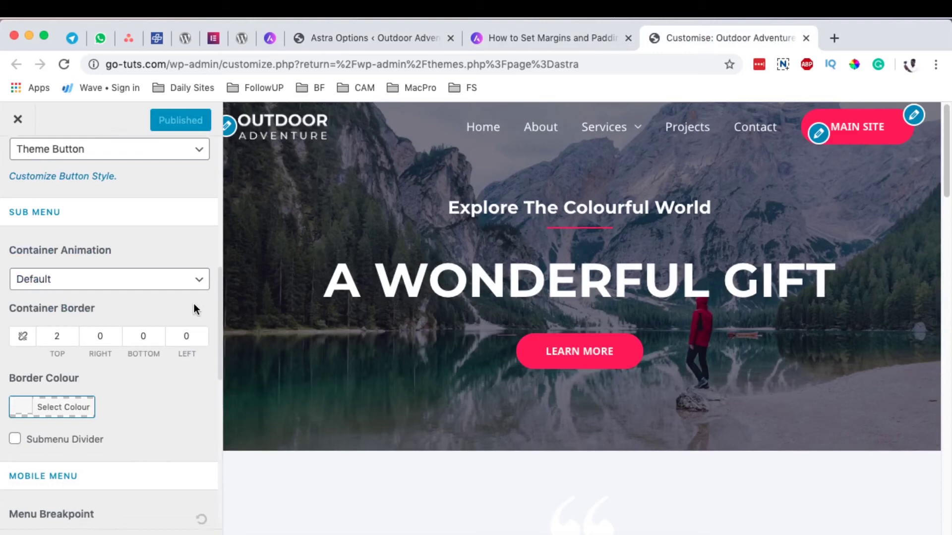
{"action": "scroll", "coordinate": [195, 299], "scroll_direction": "down", "scroll_amount": 10}
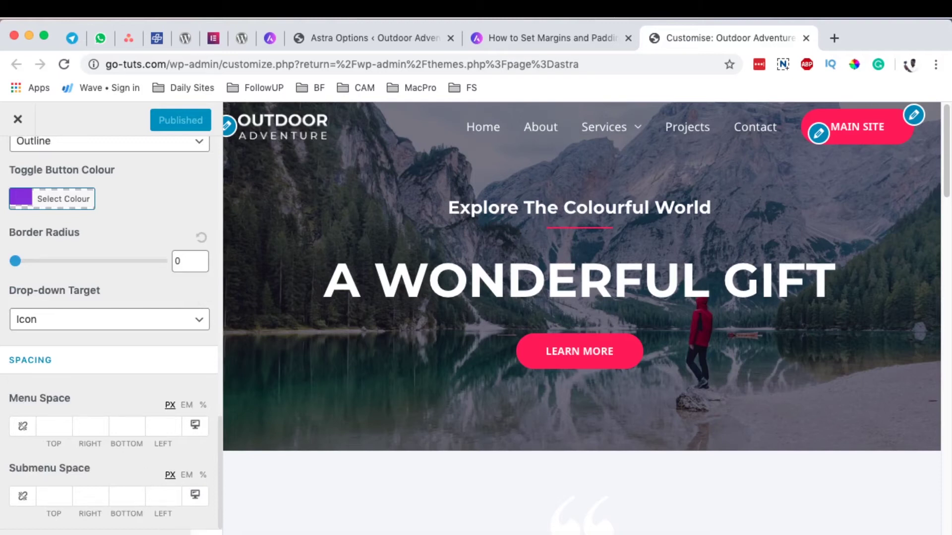
{"action": "left_click", "coordinate": [206, 533]}
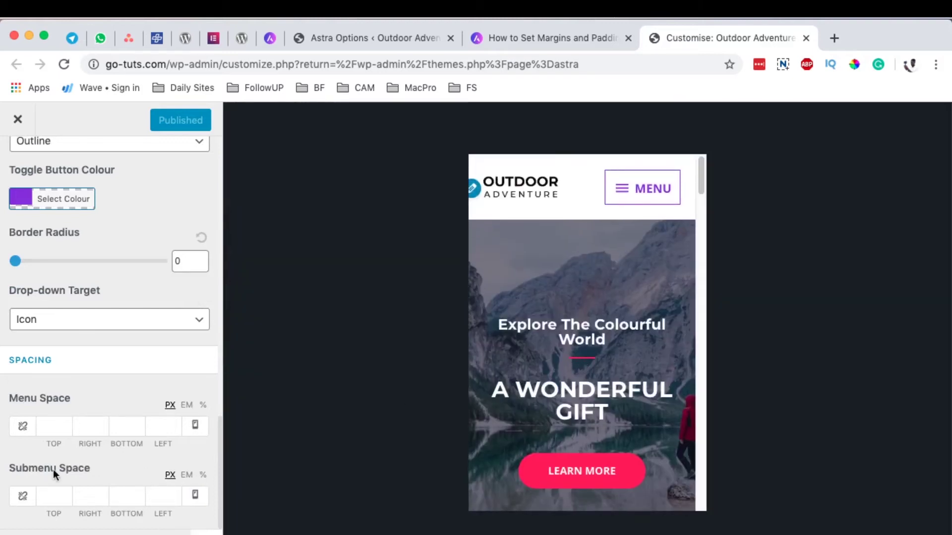
{"action": "left_click", "coordinate": [610, 193]}
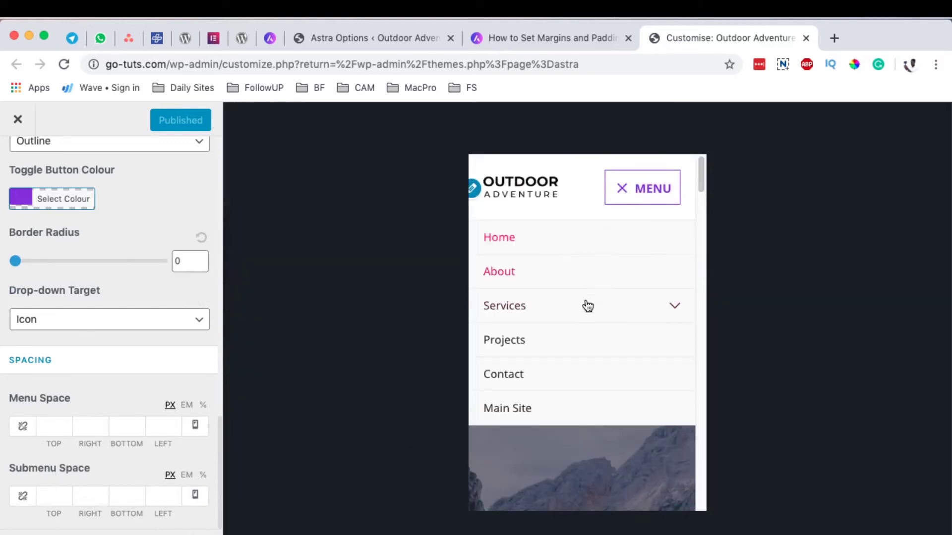
{"action": "left_click", "coordinate": [672, 307]}
{"action": "scroll", "coordinate": [645, 268], "scroll_direction": "down", "scroll_amount": 1}
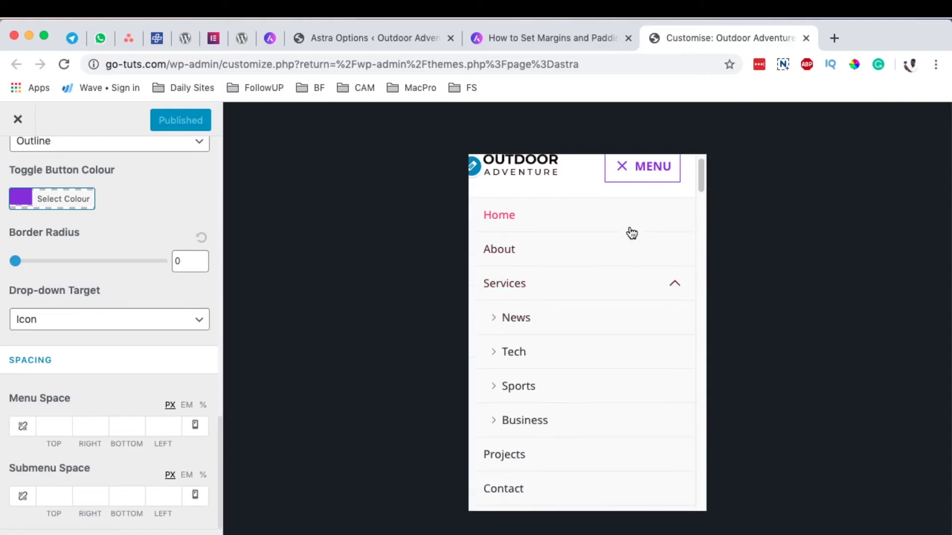
- Try 10 for Submenu Space top and bottom, then clear both values
{"action": "left_click", "coordinate": [54, 495]}
{"action": "type", "text": "10"}
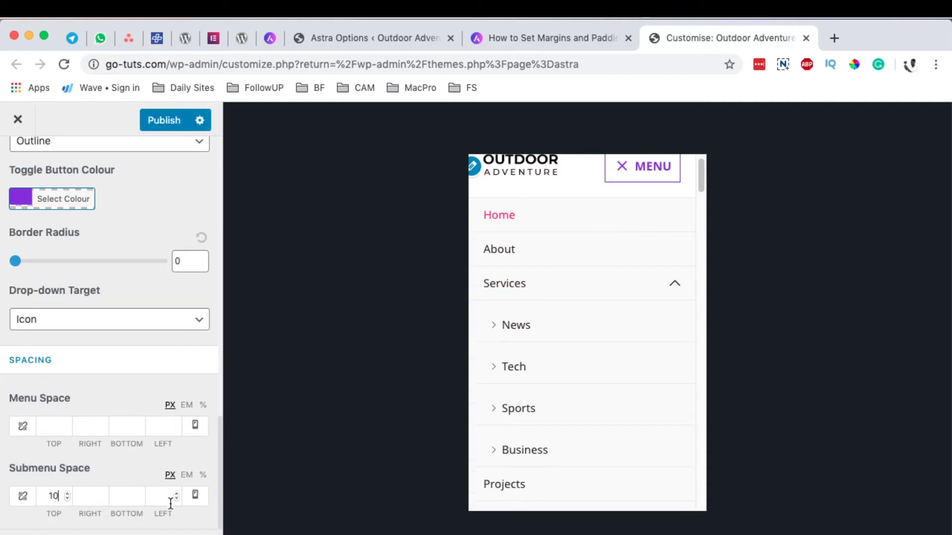
{"action": "left_click", "coordinate": [126, 496]}
{"action": "type", "text": "10"}
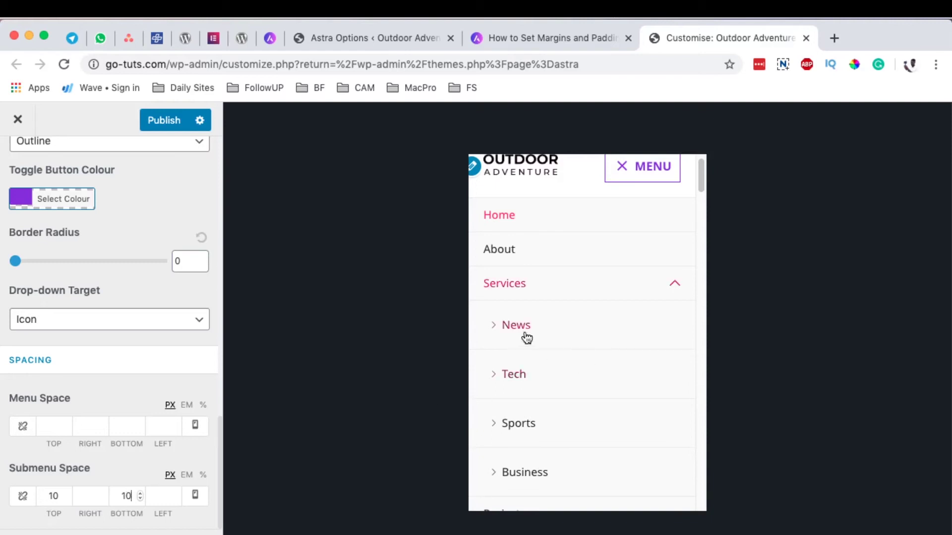
{"action": "left_click", "coordinate": [68, 501]}
{"action": "key", "text": "BackSpace"}
{"action": "key", "text": "BackSpace"}
{"action": "left_click", "coordinate": [132, 497]}
{"action": "key", "text": "BackSpace"}
{"action": "key", "text": "BackSpace"}
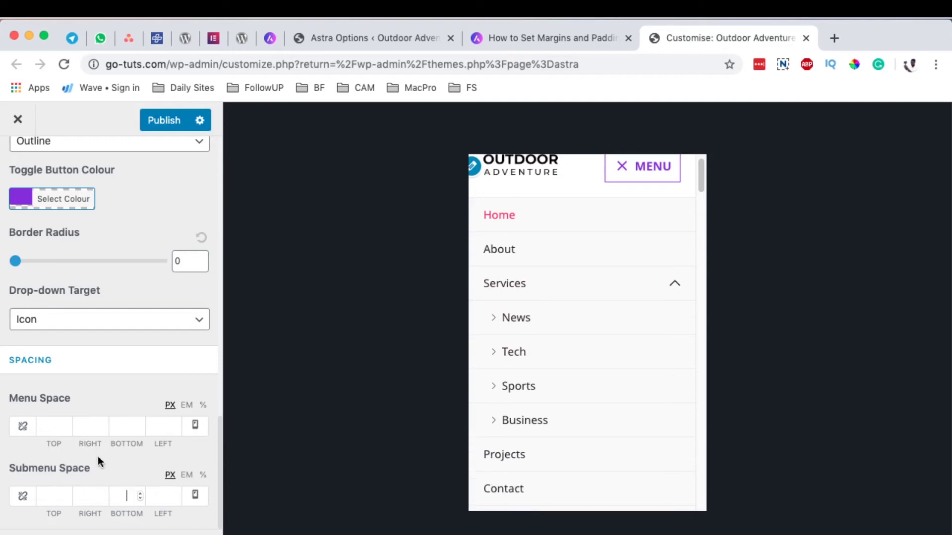
- Toggle the preview to tablet and back to mobile, and reopen the mobile navigation menu
{"action": "left_click", "coordinate": [49, 426]}
{"action": "left_click", "coordinate": [195, 427]}
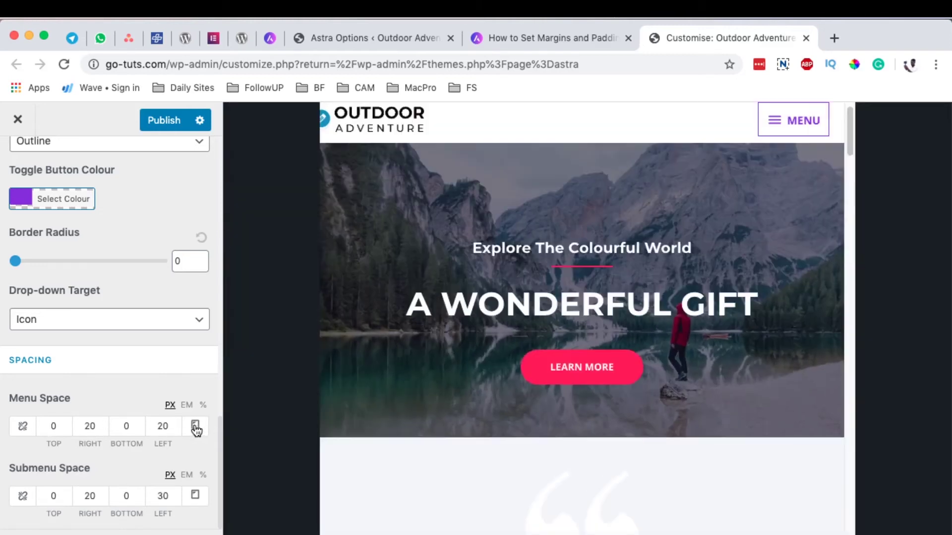
{"action": "left_click", "coordinate": [195, 427]}
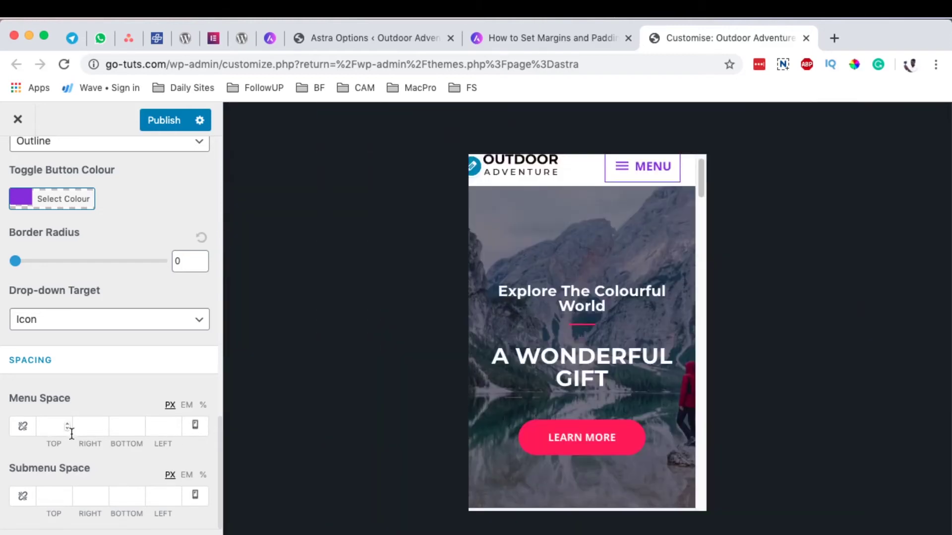
{"action": "left_click", "coordinate": [625, 191]}
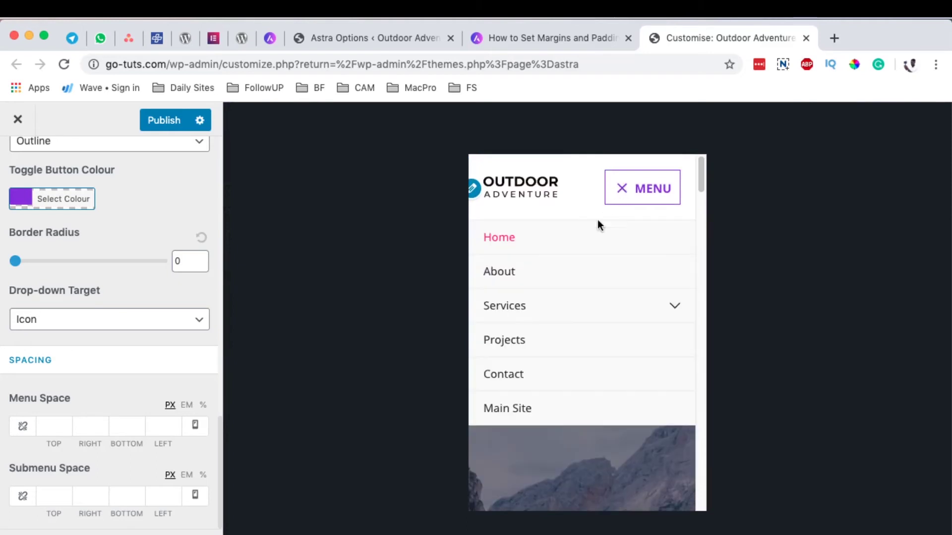
- Enter 20 for Menu Space top and bottom and expand Services in the preview
{"action": "left_click", "coordinate": [46, 425]}
{"action": "type", "text": "20"}
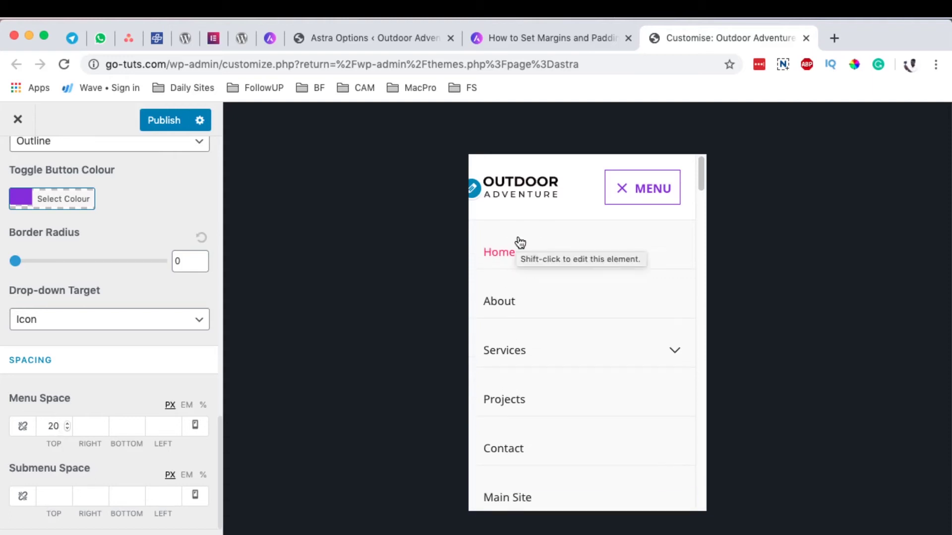
{"action": "left_click", "coordinate": [122, 426]}
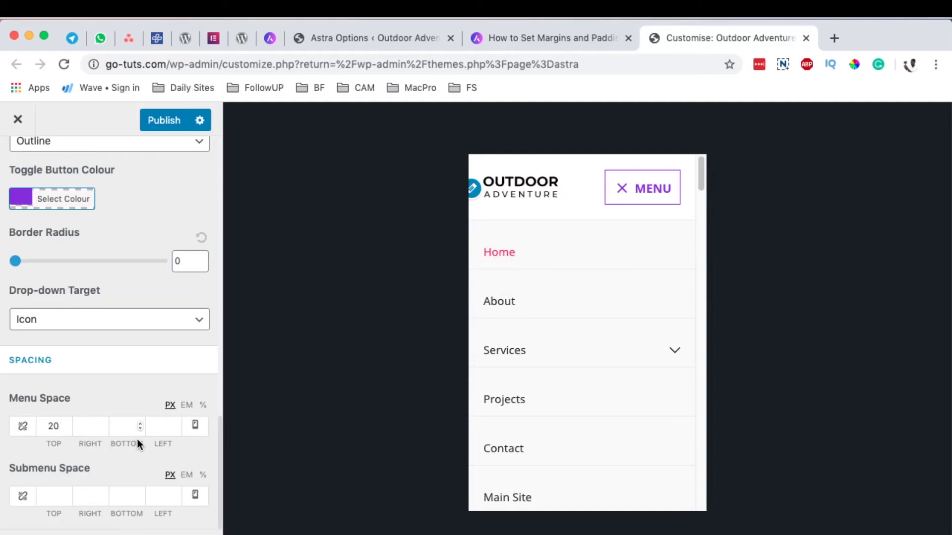
{"action": "type", "text": "20"}
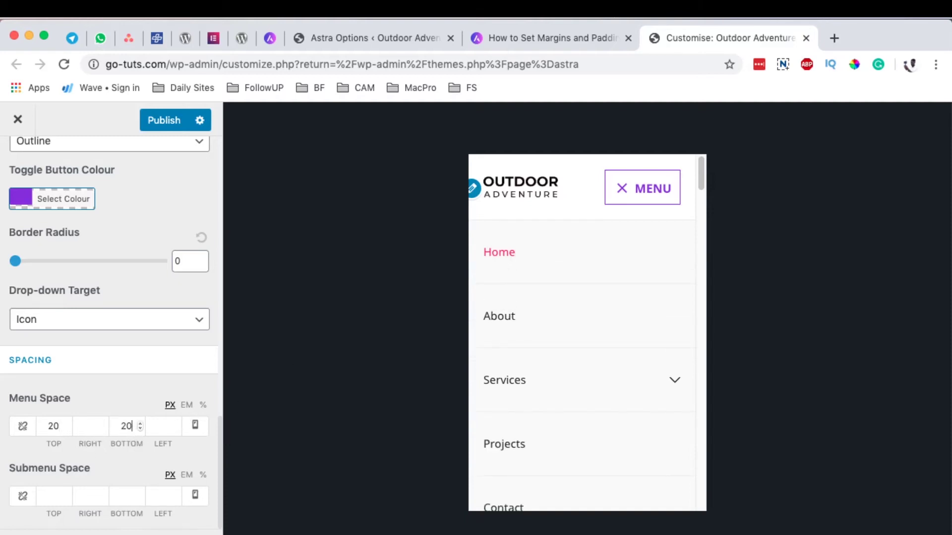
{"action": "scroll", "coordinate": [575, 377], "scroll_direction": "down", "scroll_amount": 1}
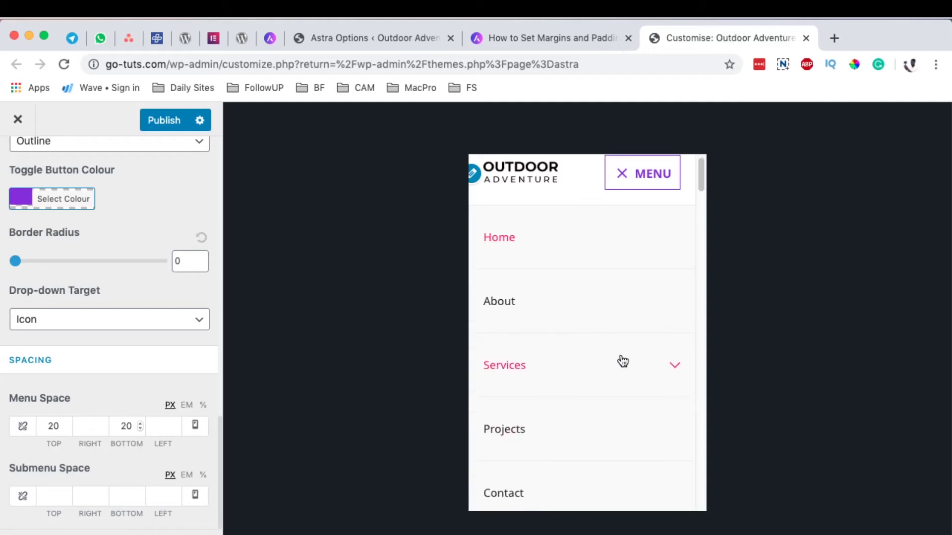
{"action": "left_click", "coordinate": [676, 368]}
{"action": "scroll", "coordinate": [608, 410], "scroll_direction": "down", "scroll_amount": 3}
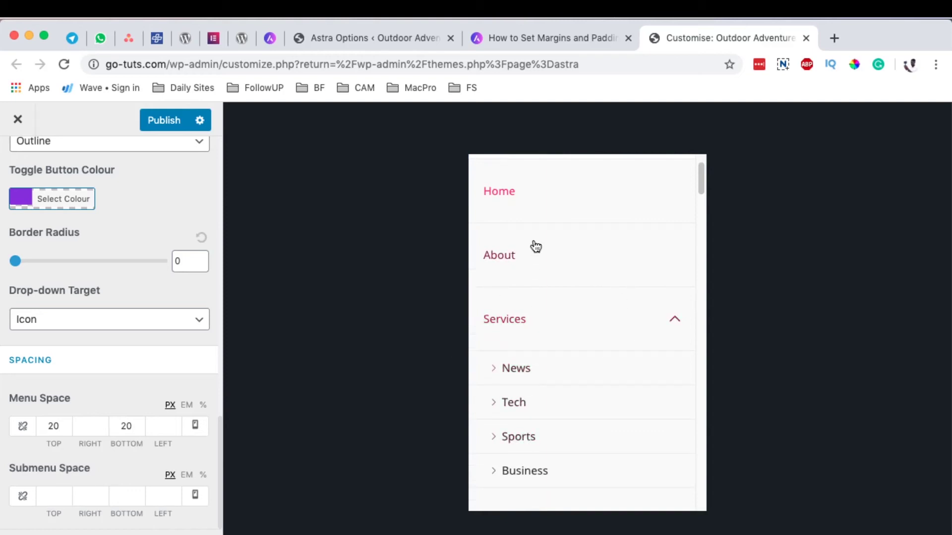
- Clear both Menu Space values and return to the top-level section list
{"action": "double_click", "coordinate": [126, 428]}
{"action": "key", "text": "BackSpace"}
{"action": "double_click", "coordinate": [54, 426]}
{"action": "key", "text": "BackSpace"}
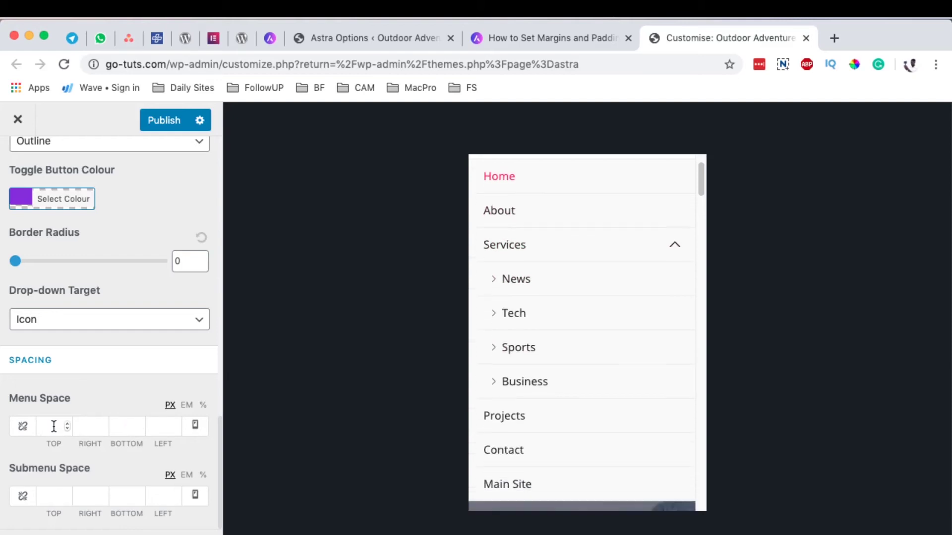
{"action": "key", "text": "Escape"}
{"action": "key", "text": "Escape"}
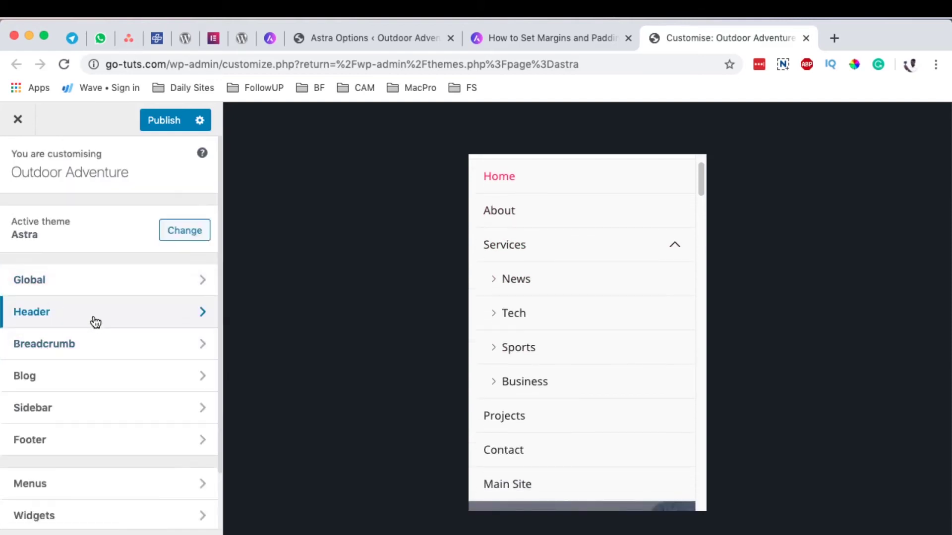
- Preview at tablet width and open Primary Header's Header Space fields
{"action": "left_click", "coordinate": [173, 533]}
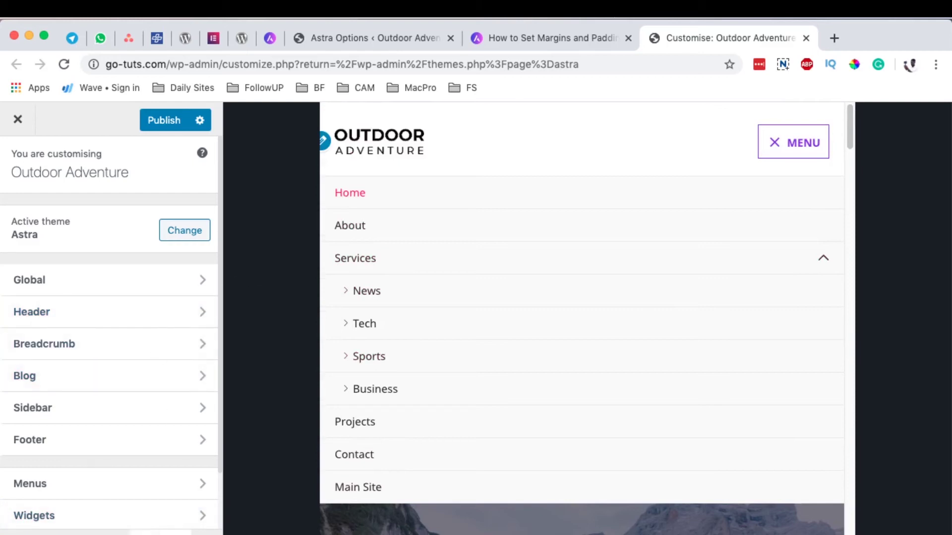
{"action": "left_click", "coordinate": [75, 323]}
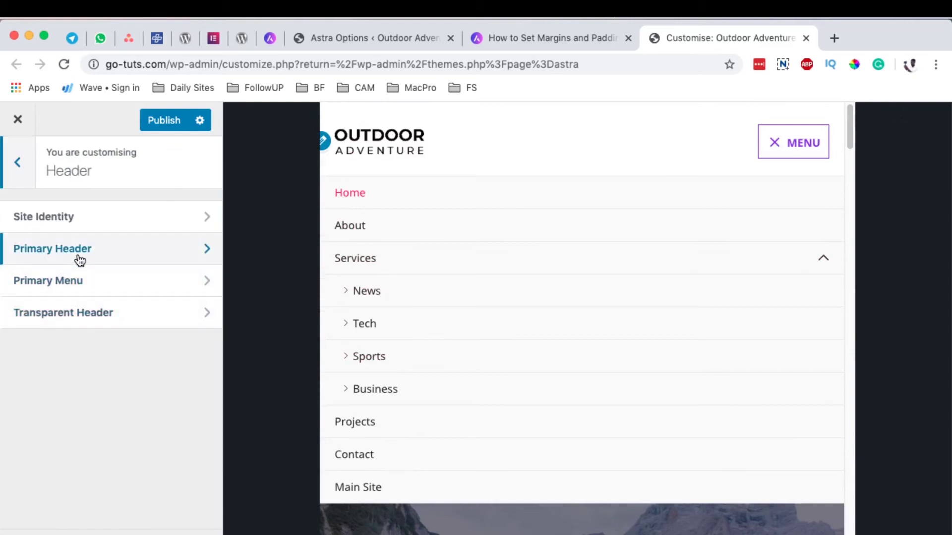
{"action": "left_click", "coordinate": [79, 261]}
{"action": "scroll", "coordinate": [94, 396], "scroll_direction": "down", "scroll_amount": 4}
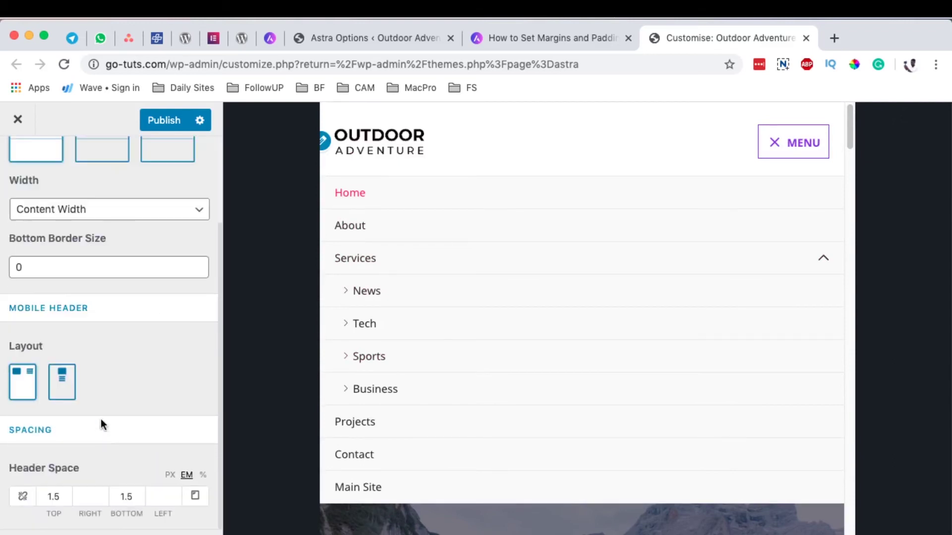
- Replace the 1.5 em tablet header top and bottom space with 3
{"action": "double_click", "coordinate": [55, 495]}
{"action": "type", "text": "3"}
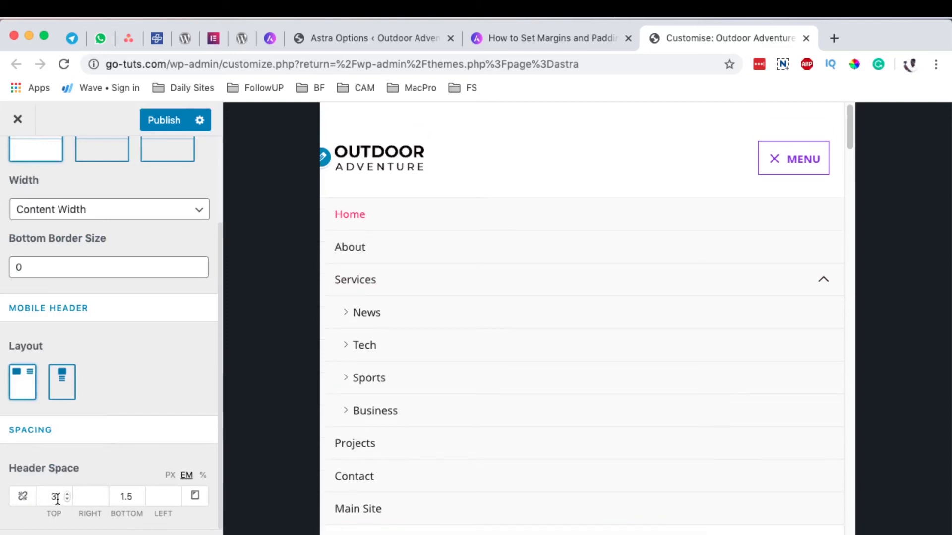
{"action": "double_click", "coordinate": [126, 496]}
{"action": "type", "text": "3"}
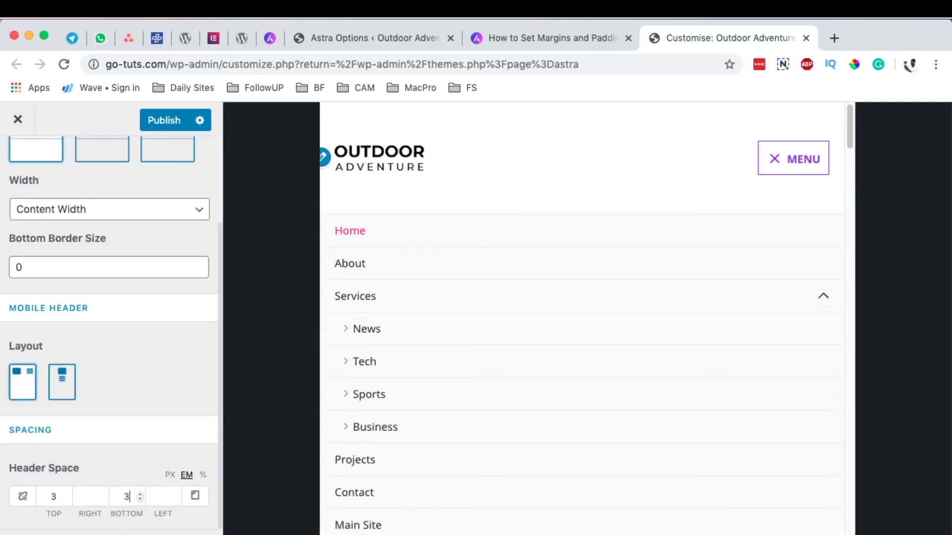
- Change the tablet header space to 1 em top and bottom
{"action": "left_click", "coordinate": [161, 497]}
{"action": "type", "text": "3"}
{"action": "key", "text": "BackSpace"}
{"action": "type", "text": "1."}
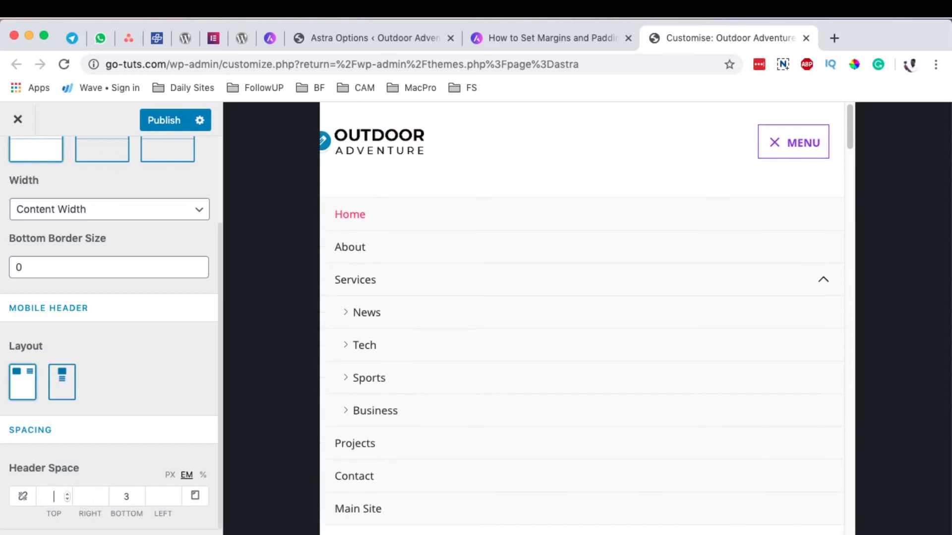
{"action": "double_click", "coordinate": [128, 496]}
{"action": "key", "text": "BackSpace"}
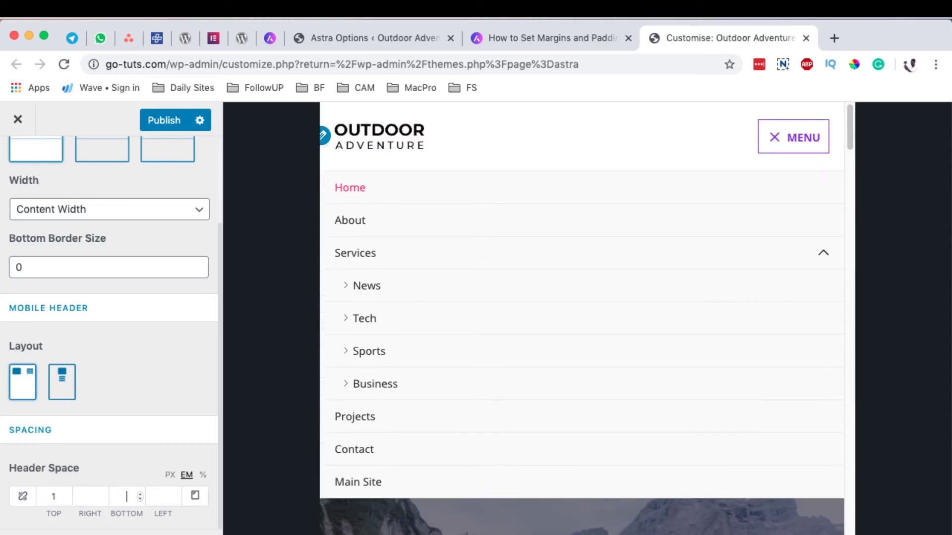
{"action": "type", "text": "1"}
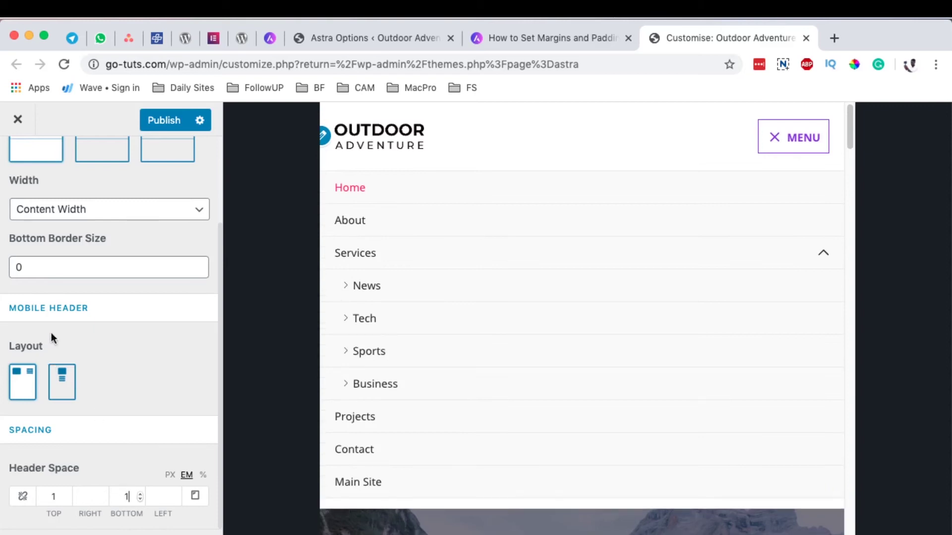
{"action": "scroll", "coordinate": [90, 339], "scroll_direction": "up", "scroll_amount": 5}
- Open Blog > Blog / Archive and review its spacing fields without changing them
{"action": "left_click", "coordinate": [22, 168]}
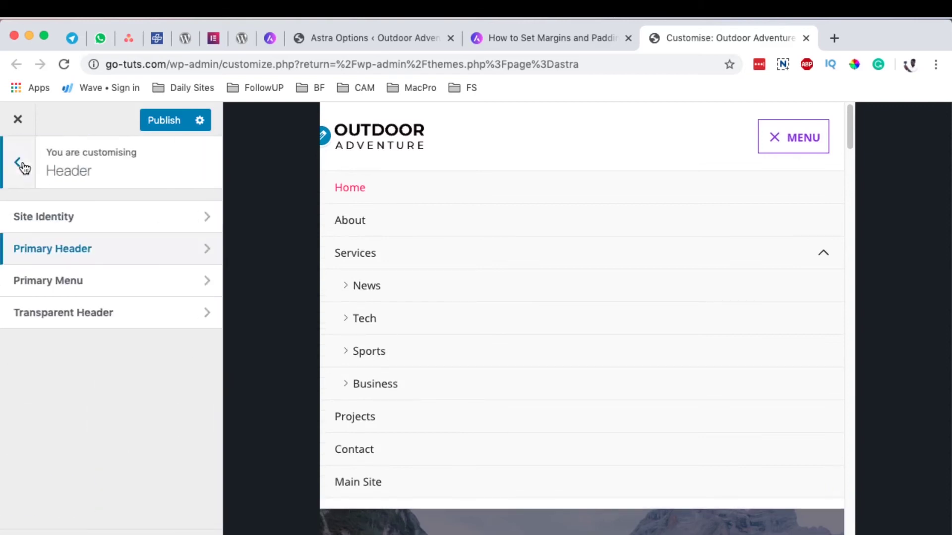
{"action": "left_click", "coordinate": [21, 171]}
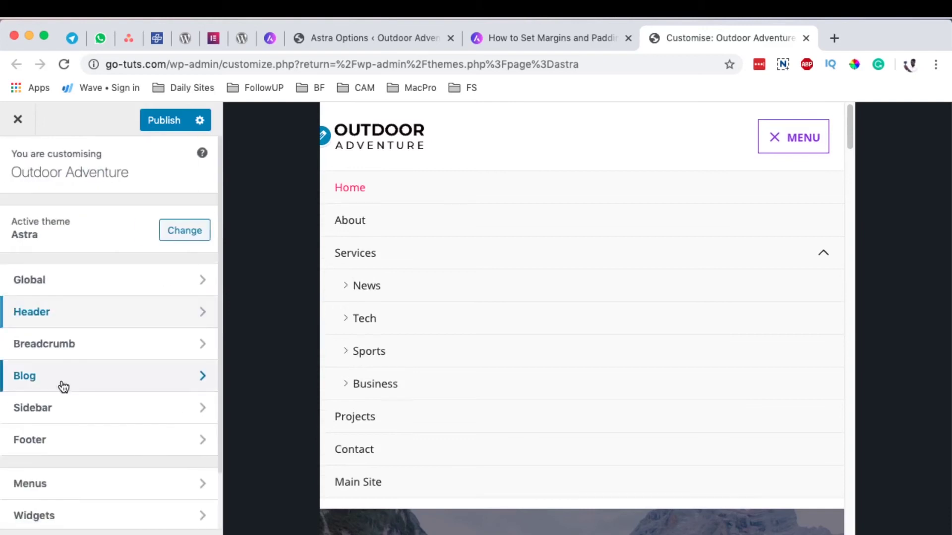
{"action": "left_click", "coordinate": [64, 384]}
{"action": "left_click", "coordinate": [77, 220]}
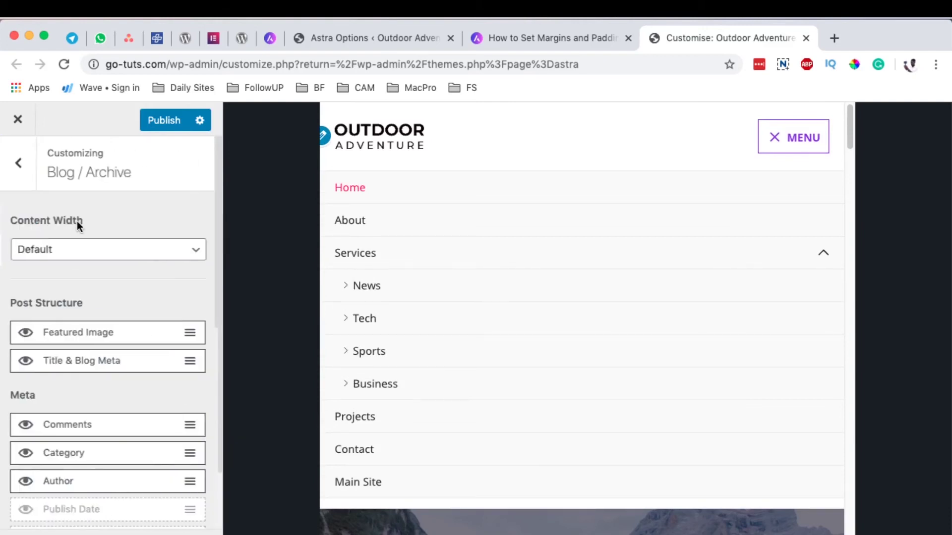
{"action": "scroll", "coordinate": [563, 398], "scroll_direction": "down", "scroll_amount": 4}
{"action": "scroll", "coordinate": [139, 414], "scroll_direction": "down", "scroll_amount": 10}
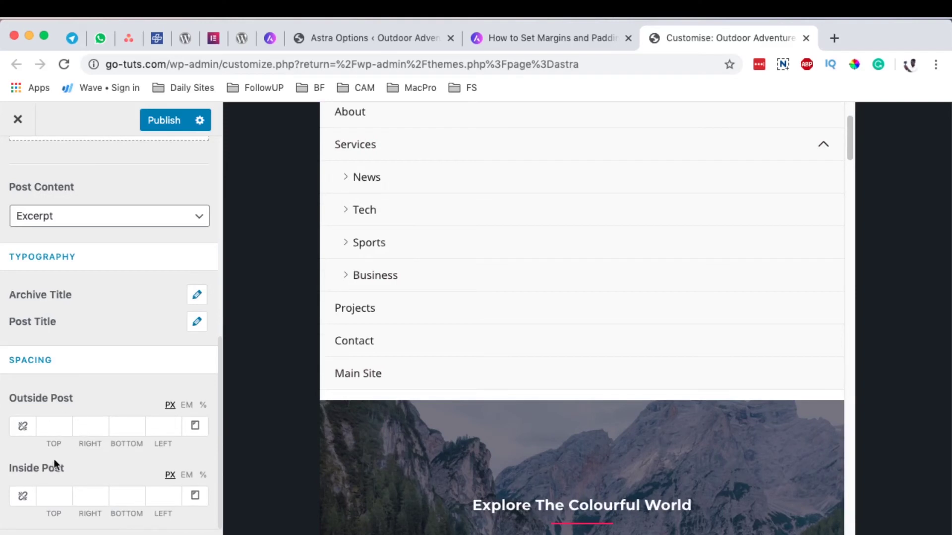
{"action": "scroll", "coordinate": [64, 462], "scroll_direction": "up", "scroll_amount": 10}
{"action": "scroll", "coordinate": [73, 462], "scroll_direction": "down", "scroll_amount": 10}
{"action": "left_click_drag", "start_coordinate": [9, 397], "coordinate": [86, 398]}
{"action": "scroll", "coordinate": [119, 423], "scroll_direction": "up", "scroll_amount": 10}
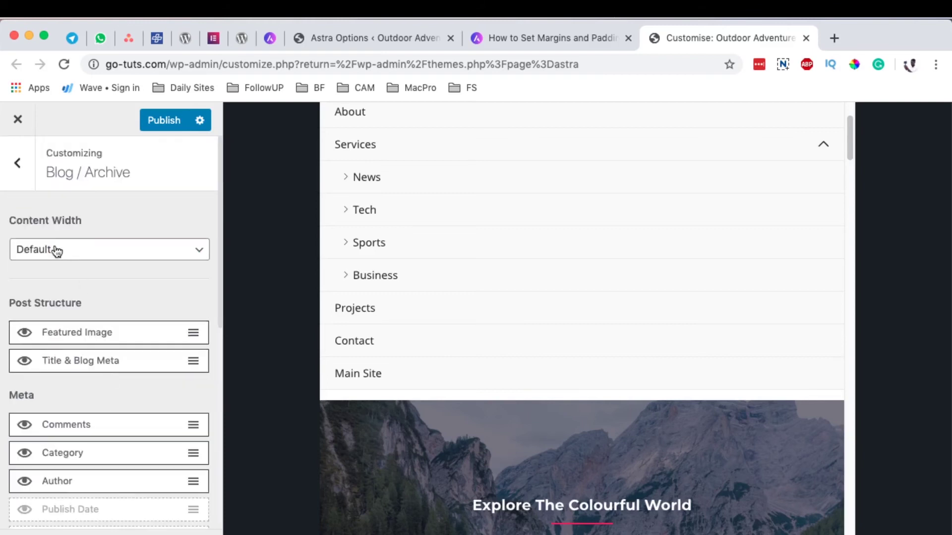
- Leave Blog / Archive and look over the Sidebar's outside and inside spacing fields
{"action": "left_click", "coordinate": [12, 169]}
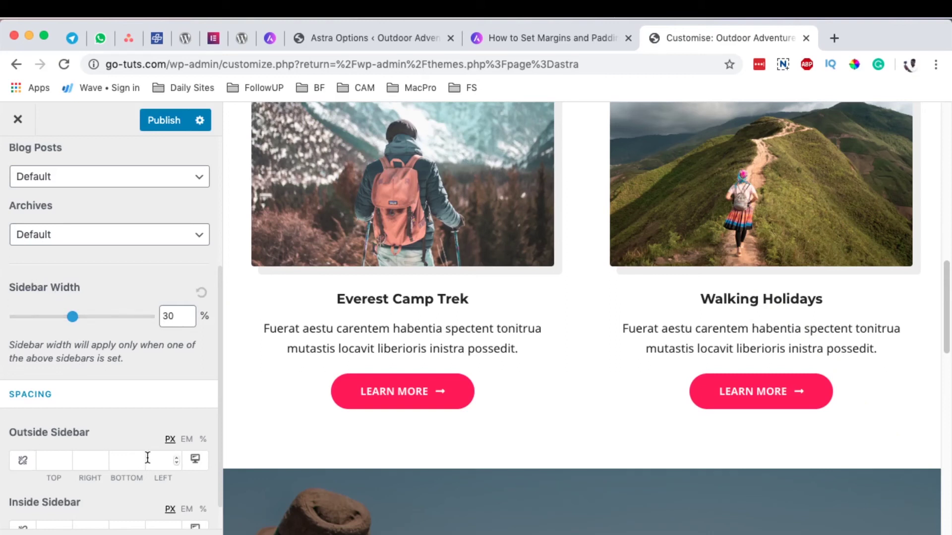
{"action": "scroll", "coordinate": [144, 449], "scroll_direction": "down", "scroll_amount": 2}
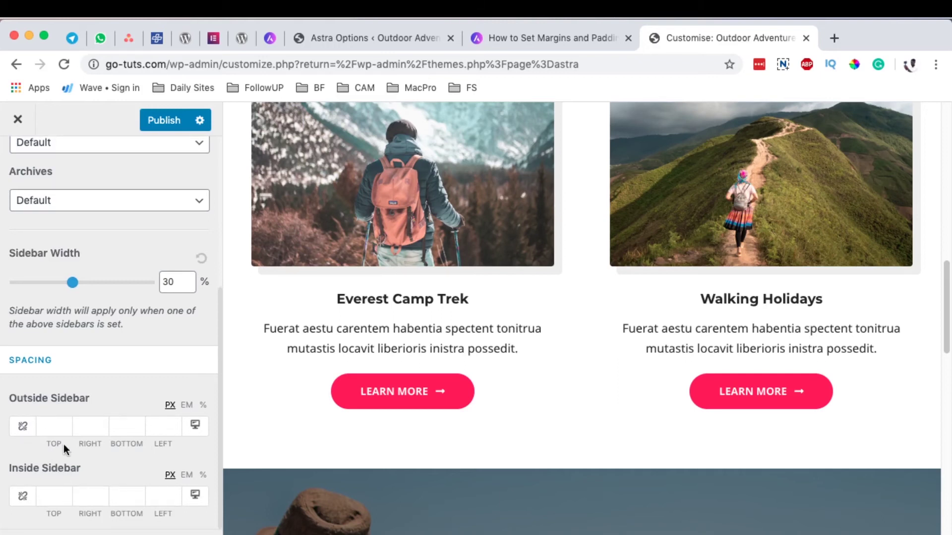
{"action": "scroll", "coordinate": [64, 442], "scroll_direction": "up", "scroll_amount": 6}
- Open Footer > Footer Bar and scroll to the Footer Space fields
{"action": "left_click", "coordinate": [18, 165]}
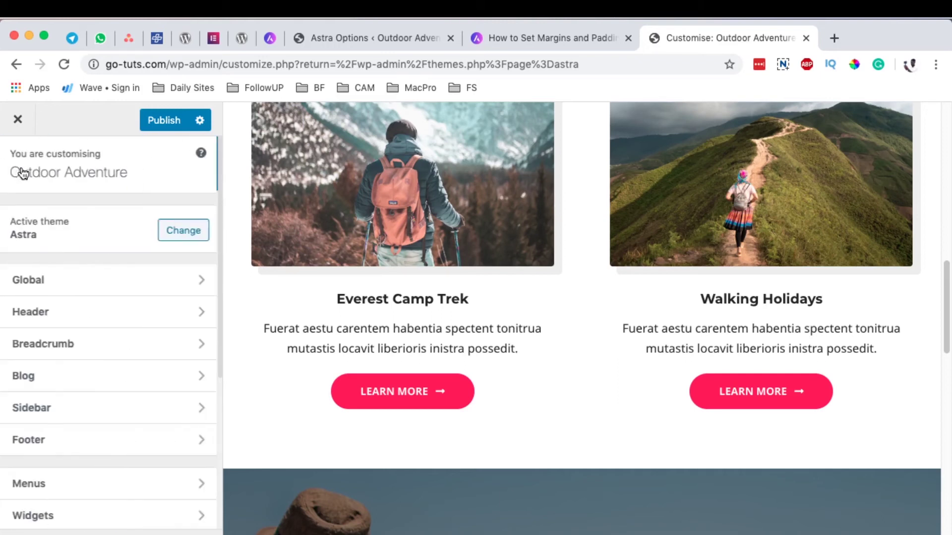
{"action": "left_click", "coordinate": [30, 440]}
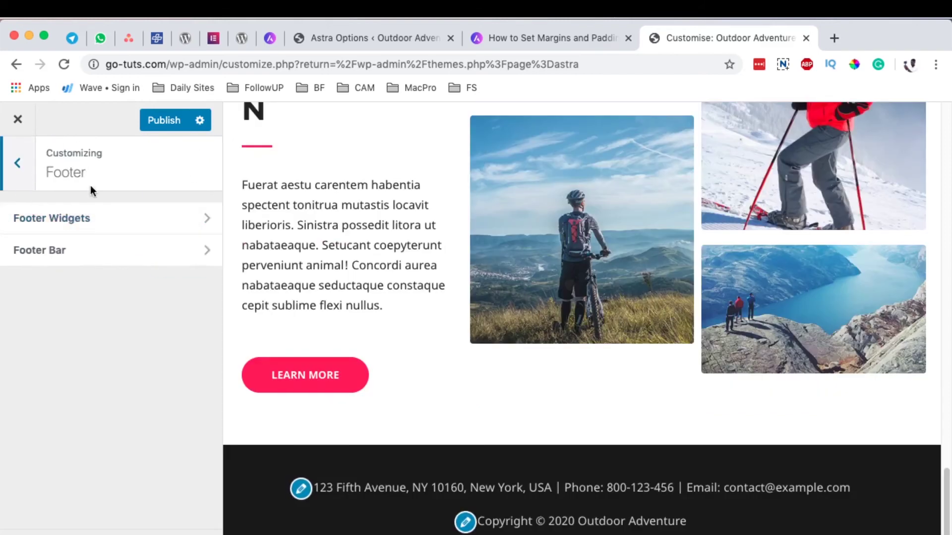
{"action": "left_click", "coordinate": [51, 252]}
{"action": "scroll", "coordinate": [148, 410], "scroll_direction": "down", "scroll_amount": 6}
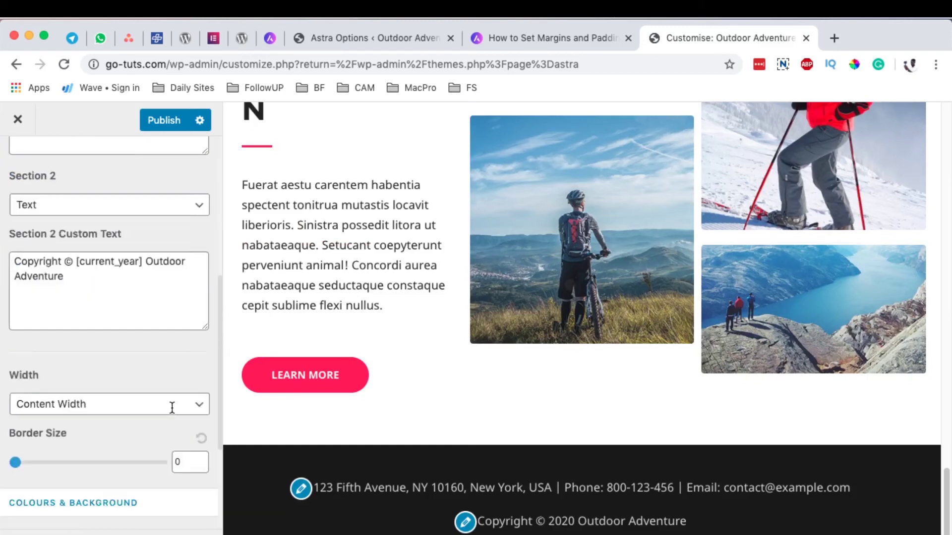
{"action": "scroll", "coordinate": [173, 413], "scroll_direction": "down", "scroll_amount": 4}
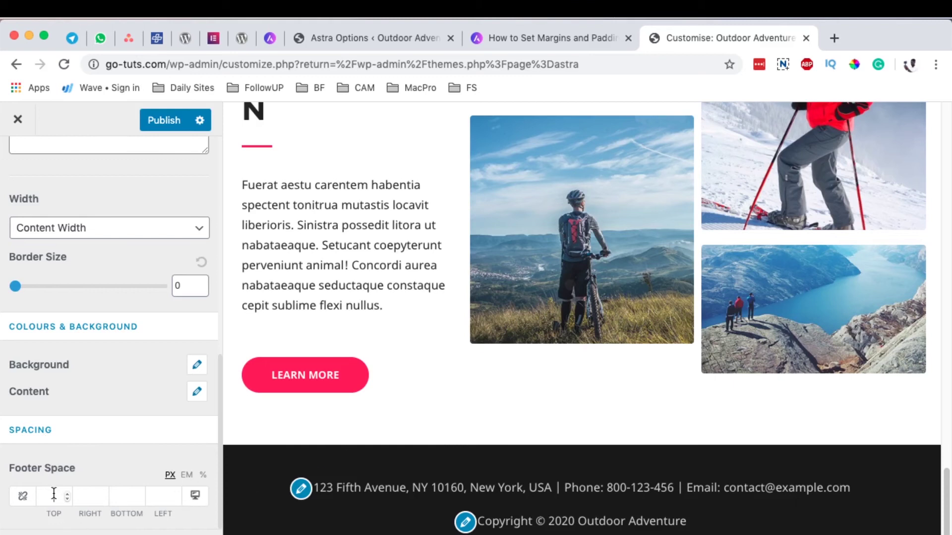
- Try pixel footer spacing values 10 and 19, settling on 20 for top
{"action": "type", "text": "10"}
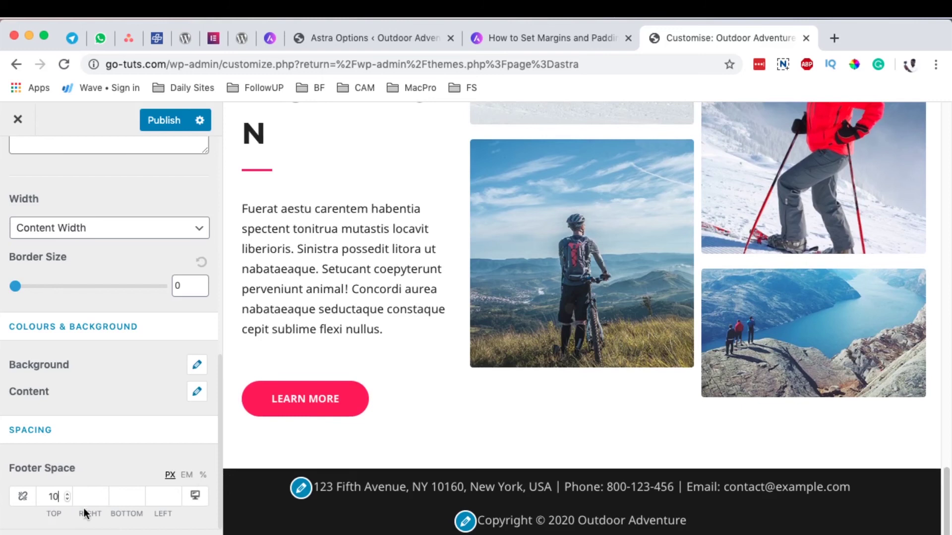
{"action": "left_click", "coordinate": [124, 500]}
{"action": "type", "text": "19"}
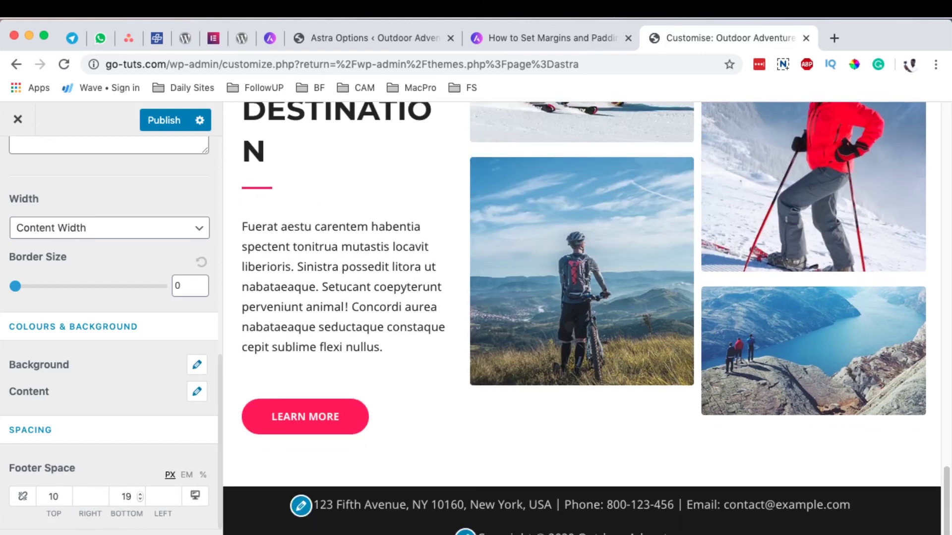
{"action": "key", "text": "BackSpace"}
{"action": "key", "text": "BackSpace"}
{"action": "left_click", "coordinate": [63, 503]}
{"action": "key", "text": "BackSpace"}
{"action": "key", "text": "BackSpace"}
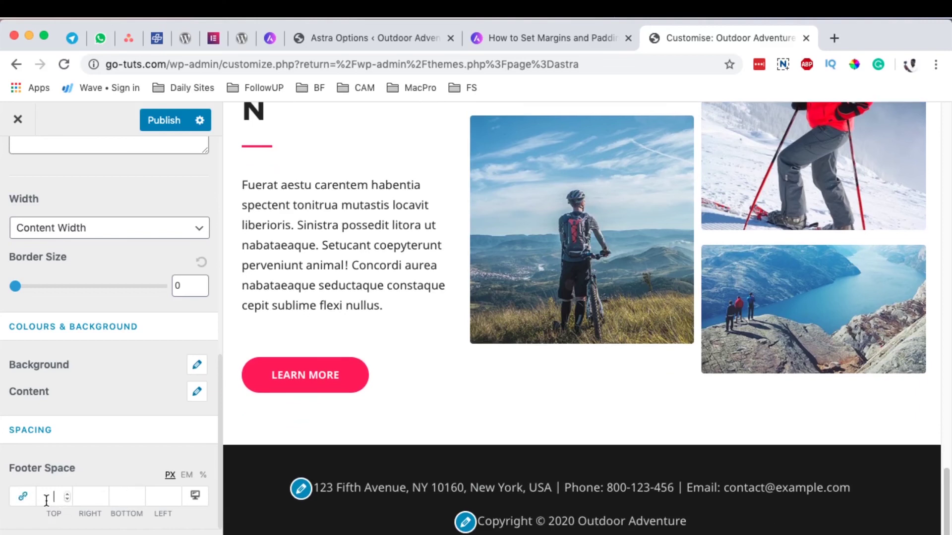
{"action": "type", "text": "20"}
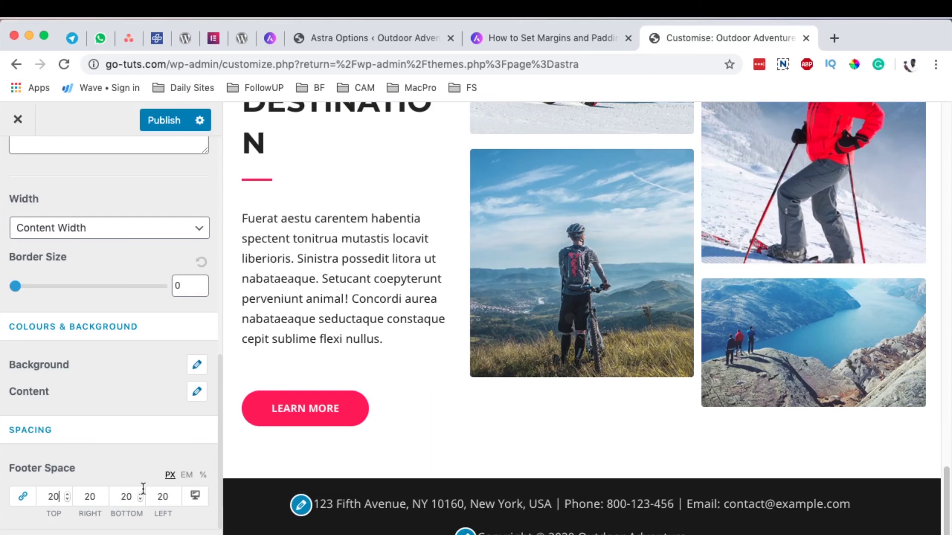
- Switch Footer Space units to EM with top 1, then to percent with top 20
{"action": "left_click", "coordinate": [186, 475]}
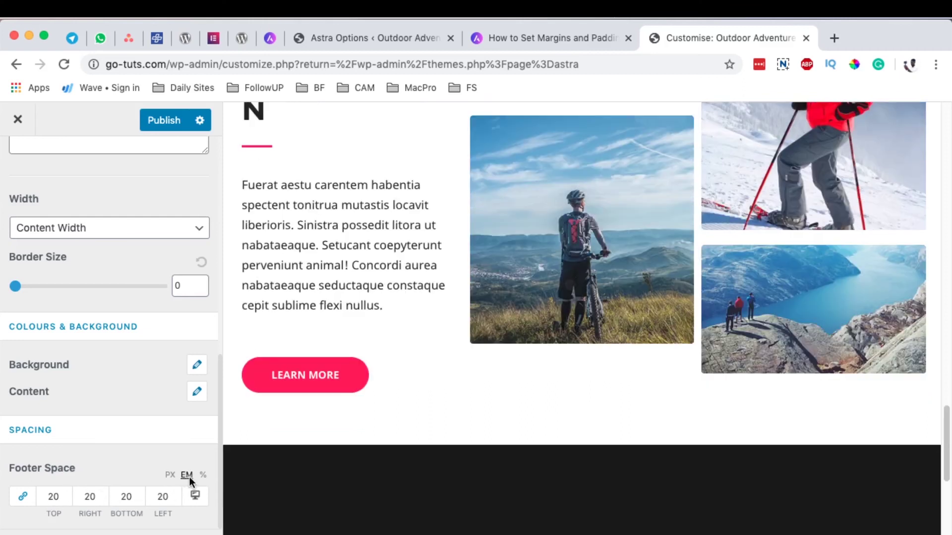
{"action": "scroll", "coordinate": [421, 495], "scroll_direction": "down", "scroll_amount": 5}
{"action": "double_click", "coordinate": [54, 496]}
{"action": "type", "text": "1"}
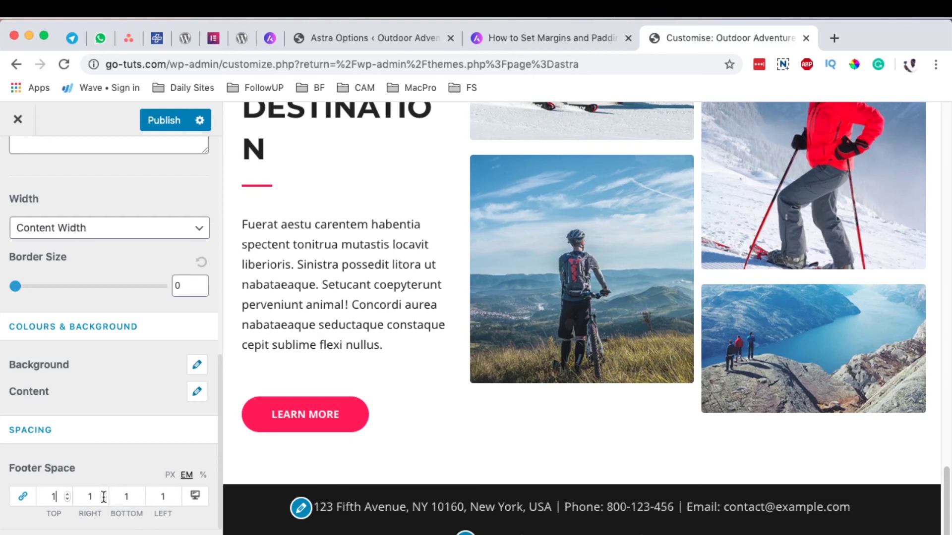
{"action": "left_click", "coordinate": [203, 475]}
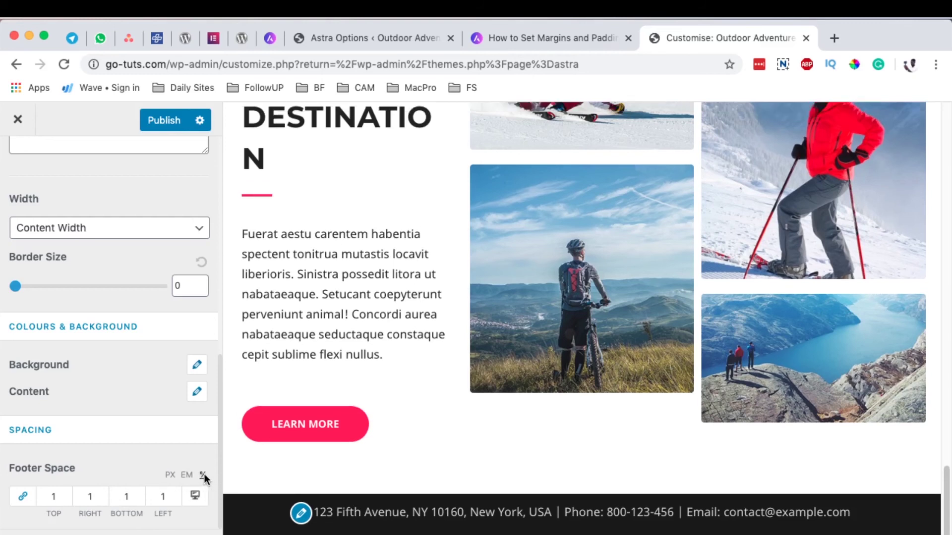
{"action": "double_click", "coordinate": [41, 498]}
{"action": "type", "text": "20"}
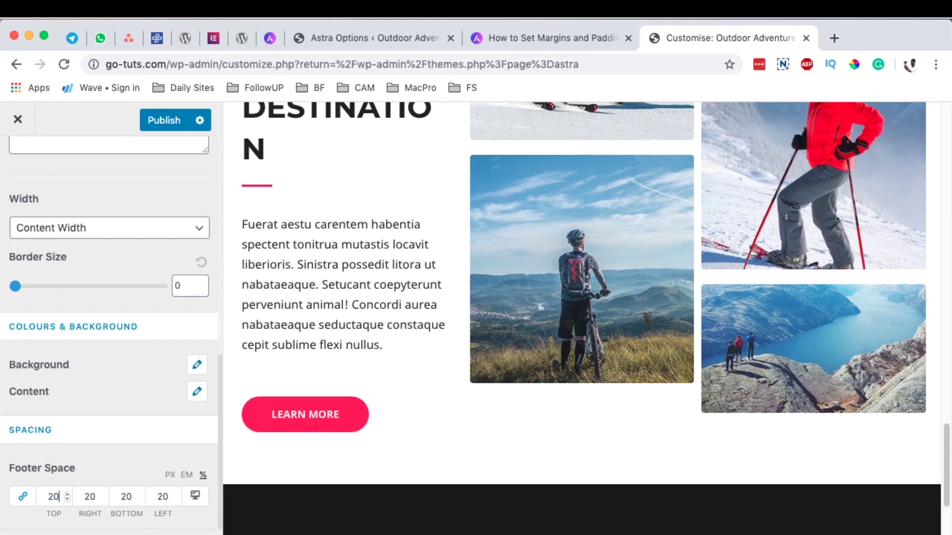
- Clear the linked footer spacing values and preview the footer at mobile width
{"action": "scroll", "coordinate": [509, 473], "scroll_direction": "down", "scroll_amount": 6}
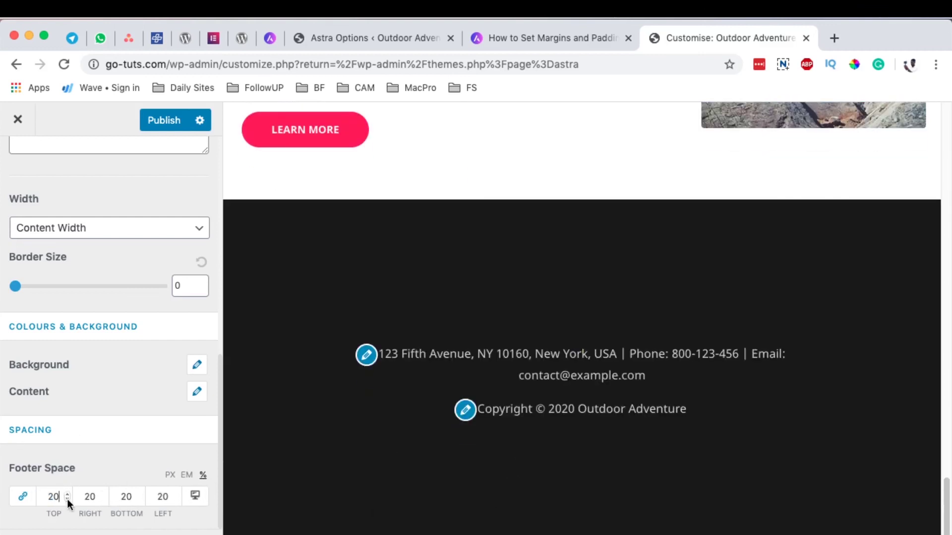
{"action": "double_click", "coordinate": [53, 496]}
{"action": "key", "text": "BackSpace"}
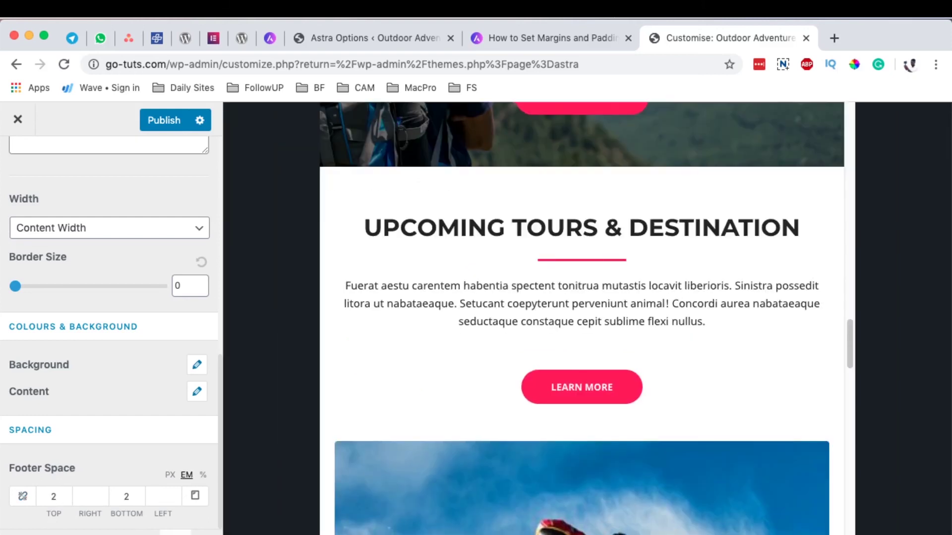
{"action": "scroll", "coordinate": [477, 457], "scroll_direction": "down", "scroll_amount": 10}
{"action": "scroll", "coordinate": [465, 446], "scroll_direction": "down", "scroll_amount": 12}
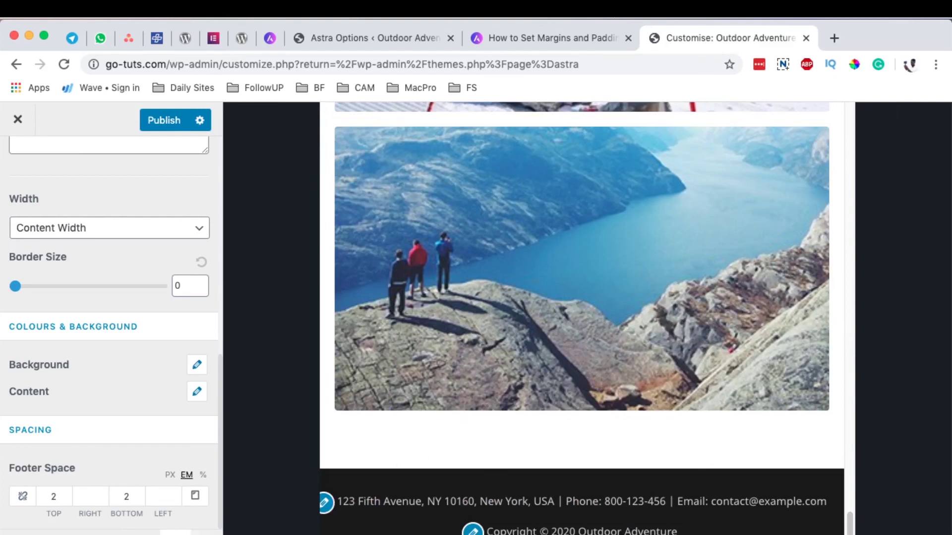
{"action": "left_click", "coordinate": [206, 534]}
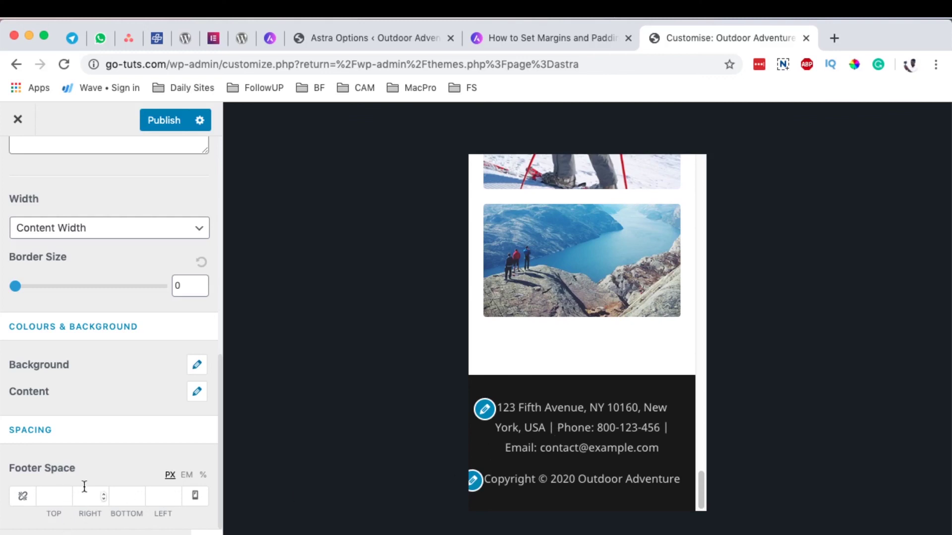
- Return to the top-level section list and switch the preview back to desktop width
{"action": "scroll", "coordinate": [101, 473], "scroll_direction": "up", "scroll_amount": 10}
{"action": "key", "text": "Escape"}
{"action": "key", "text": "Escape"}
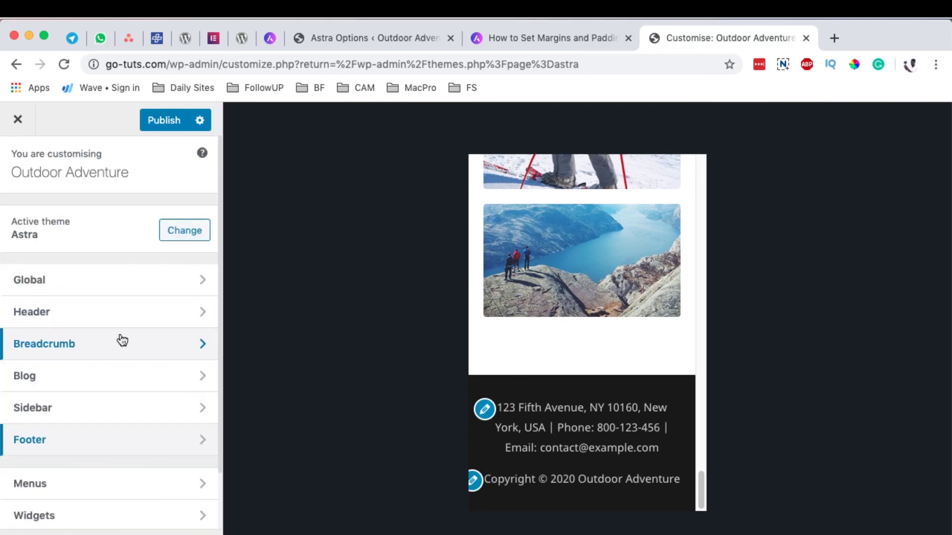
{"action": "scroll", "coordinate": [138, 392], "scroll_direction": "down", "scroll_amount": 1}
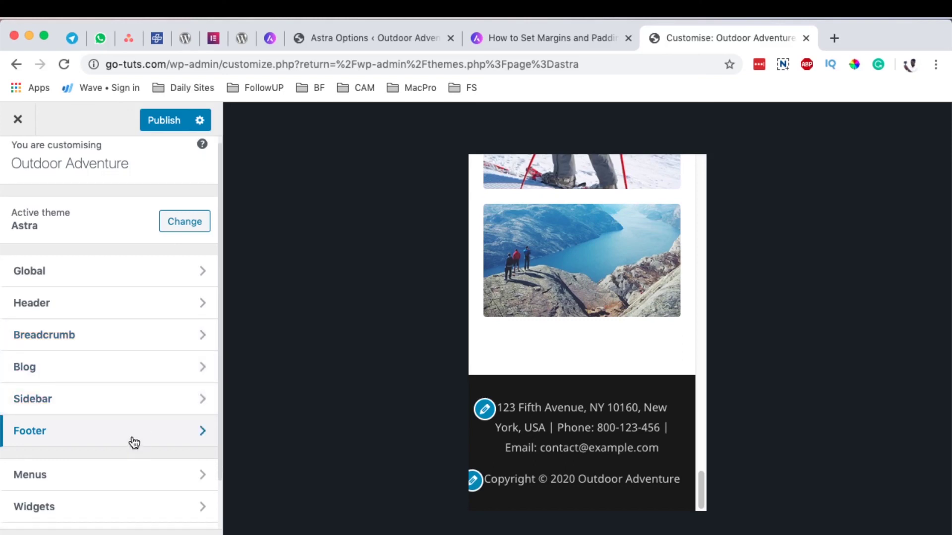
{"action": "scroll", "coordinate": [139, 439], "scroll_direction": "down", "scroll_amount": 5}
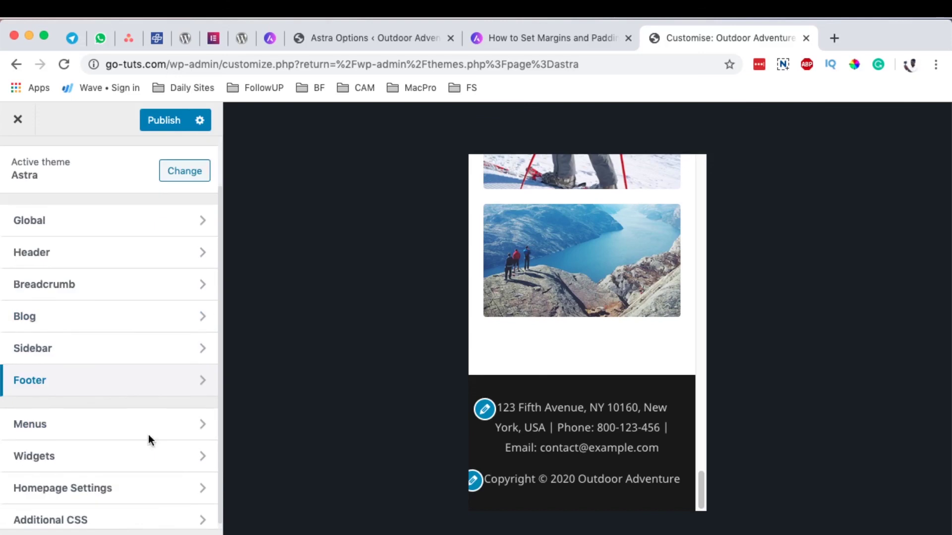
{"action": "scroll", "coordinate": [157, 427], "scroll_direction": "down", "scroll_amount": 1}
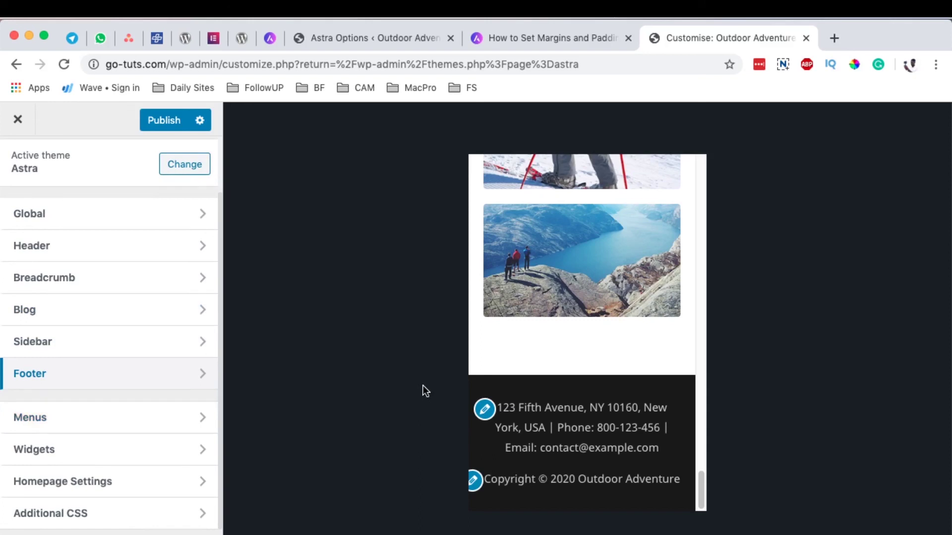
{"action": "scroll", "coordinate": [649, 427], "scroll_direction": "up", "scroll_amount": 10}
{"action": "scroll", "coordinate": [646, 423], "scroll_direction": "up", "scroll_amount": 5}
{"action": "left_click", "coordinate": [145, 534]}
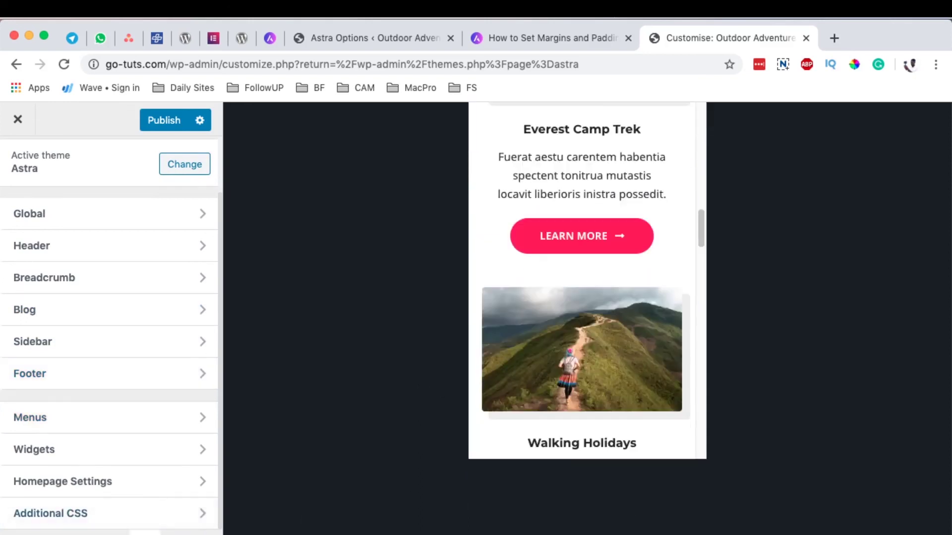
{"action": "scroll", "coordinate": [548, 385], "scroll_direction": "up", "scroll_amount": 10}
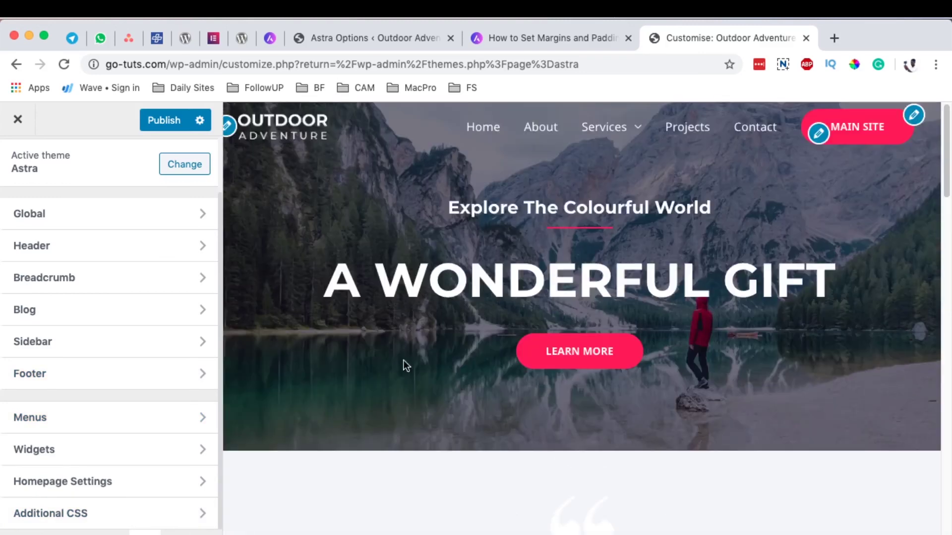
- Open the Header settings and scroll to the empty Menu Space and Submenu Space fields
{"action": "left_click", "coordinate": [74, 247]}
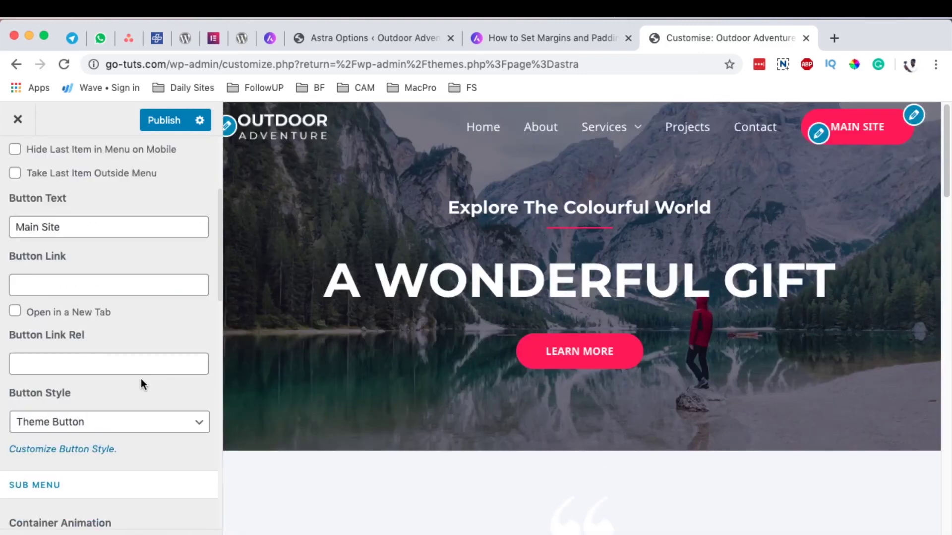
{"action": "scroll", "coordinate": [141, 381], "scroll_direction": "down", "scroll_amount": 3}
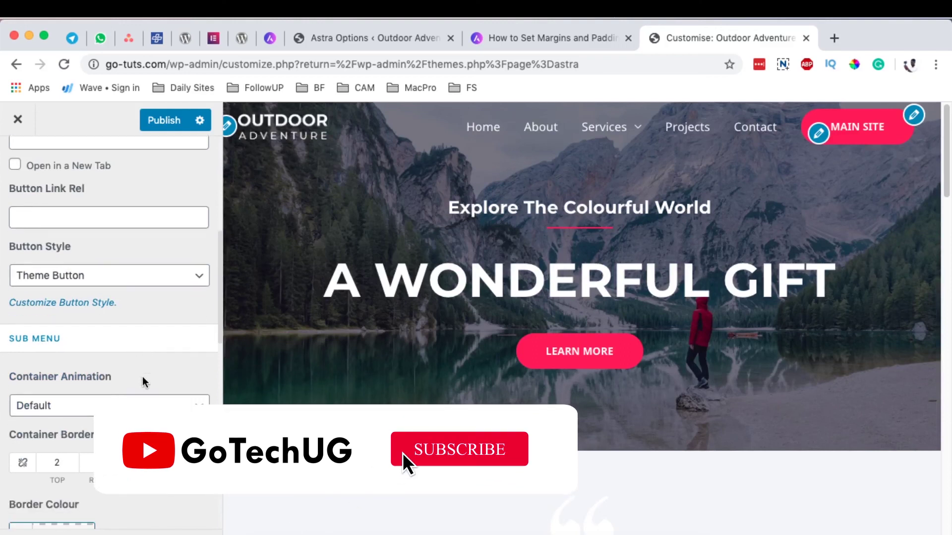
{"action": "scroll", "coordinate": [144, 380], "scroll_direction": "down", "scroll_amount": 12}
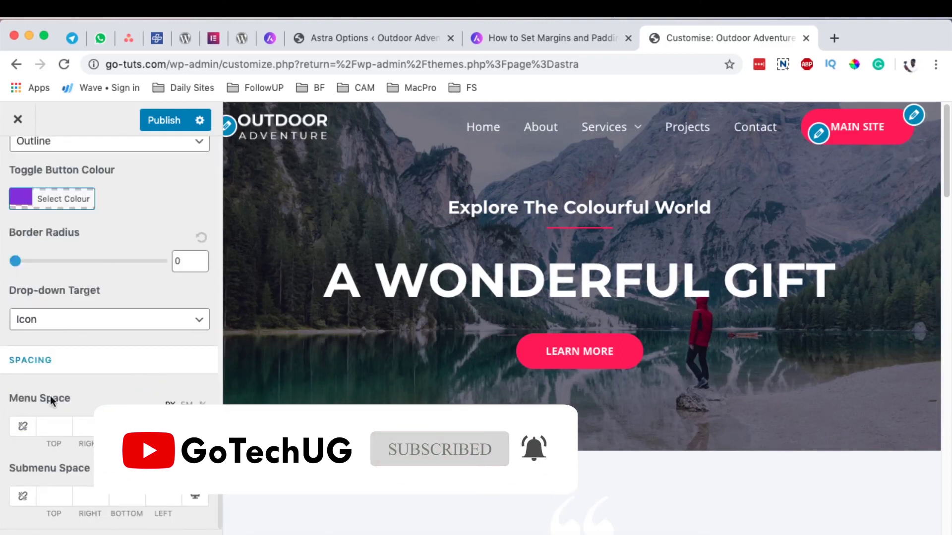
{"action": "scroll", "coordinate": [89, 380], "scroll_direction": "up", "scroll_amount": 15}
{"action": "scroll", "coordinate": [90, 381], "scroll_direction": "down", "scroll_amount": 1}
{"action": "scroll", "coordinate": [90, 381], "scroll_direction": "down", "scroll_amount": 10}
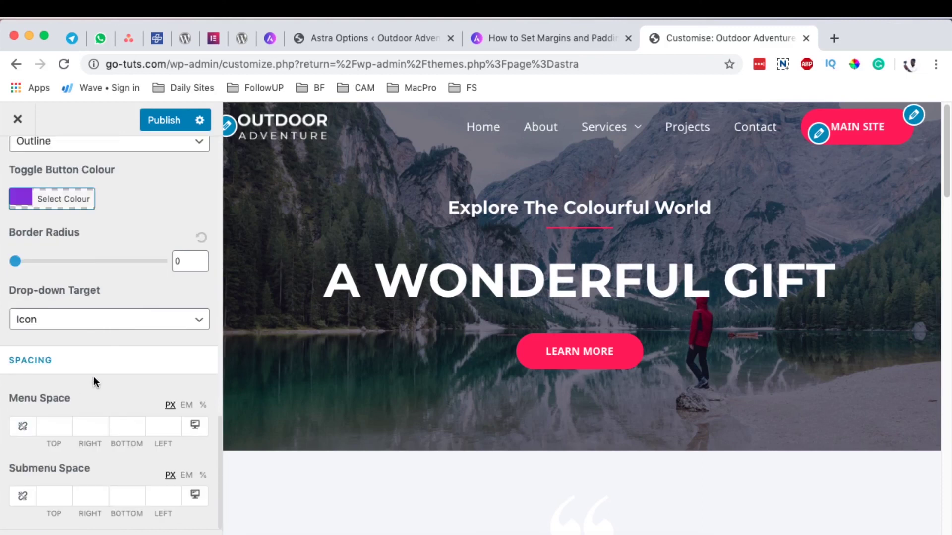